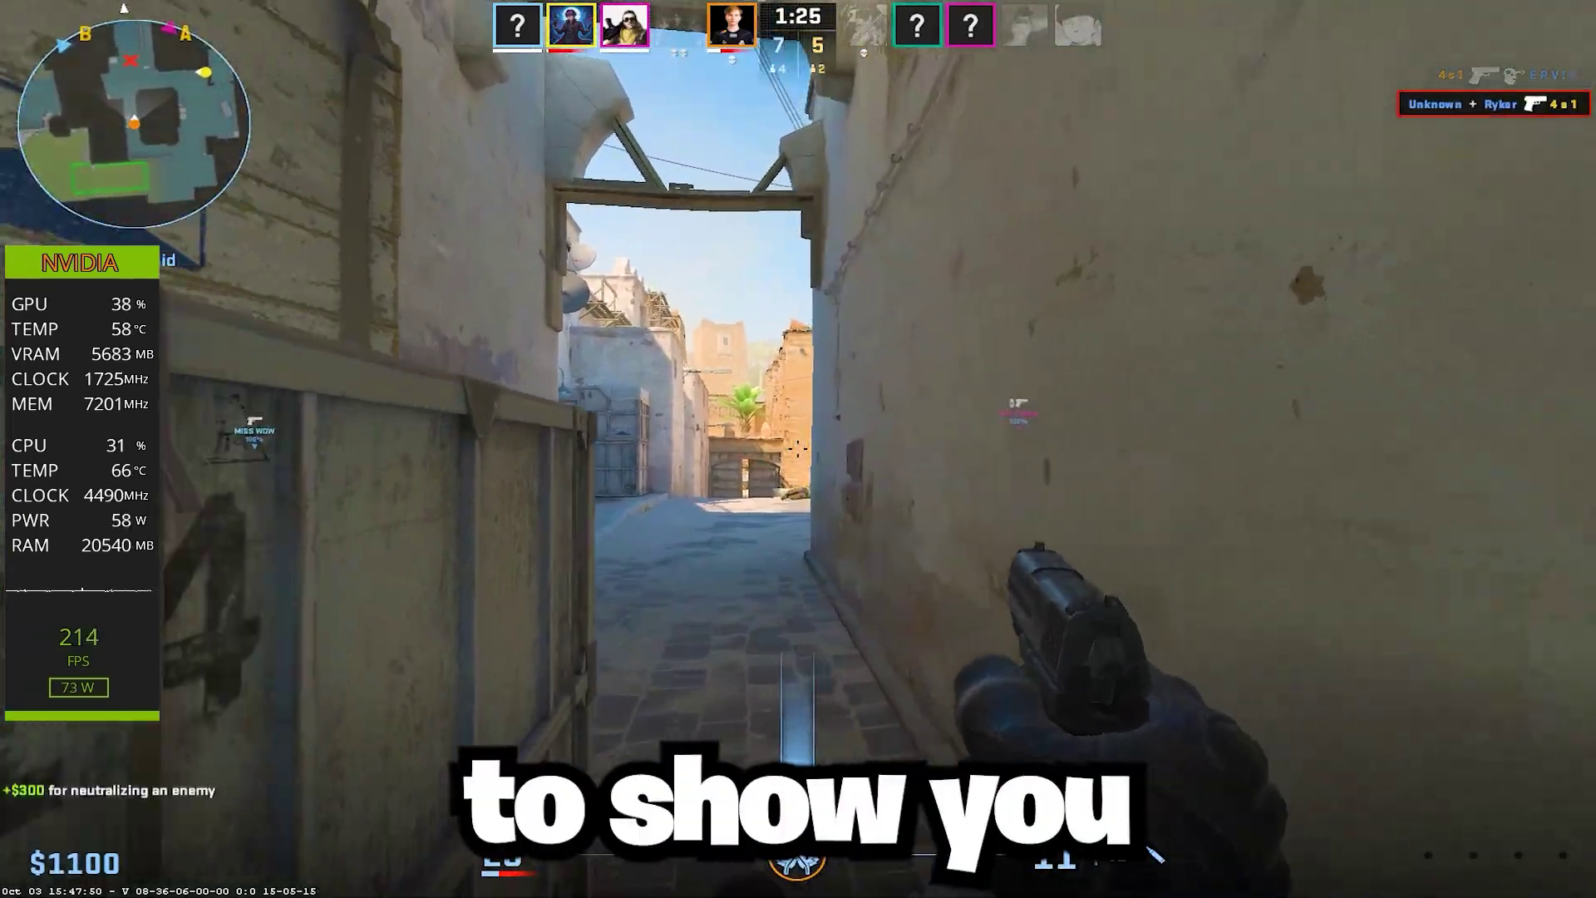
Reload and scope in-game, then open the LargeSystemCache registry value for editing.
{"action": "key", "text": "r"}
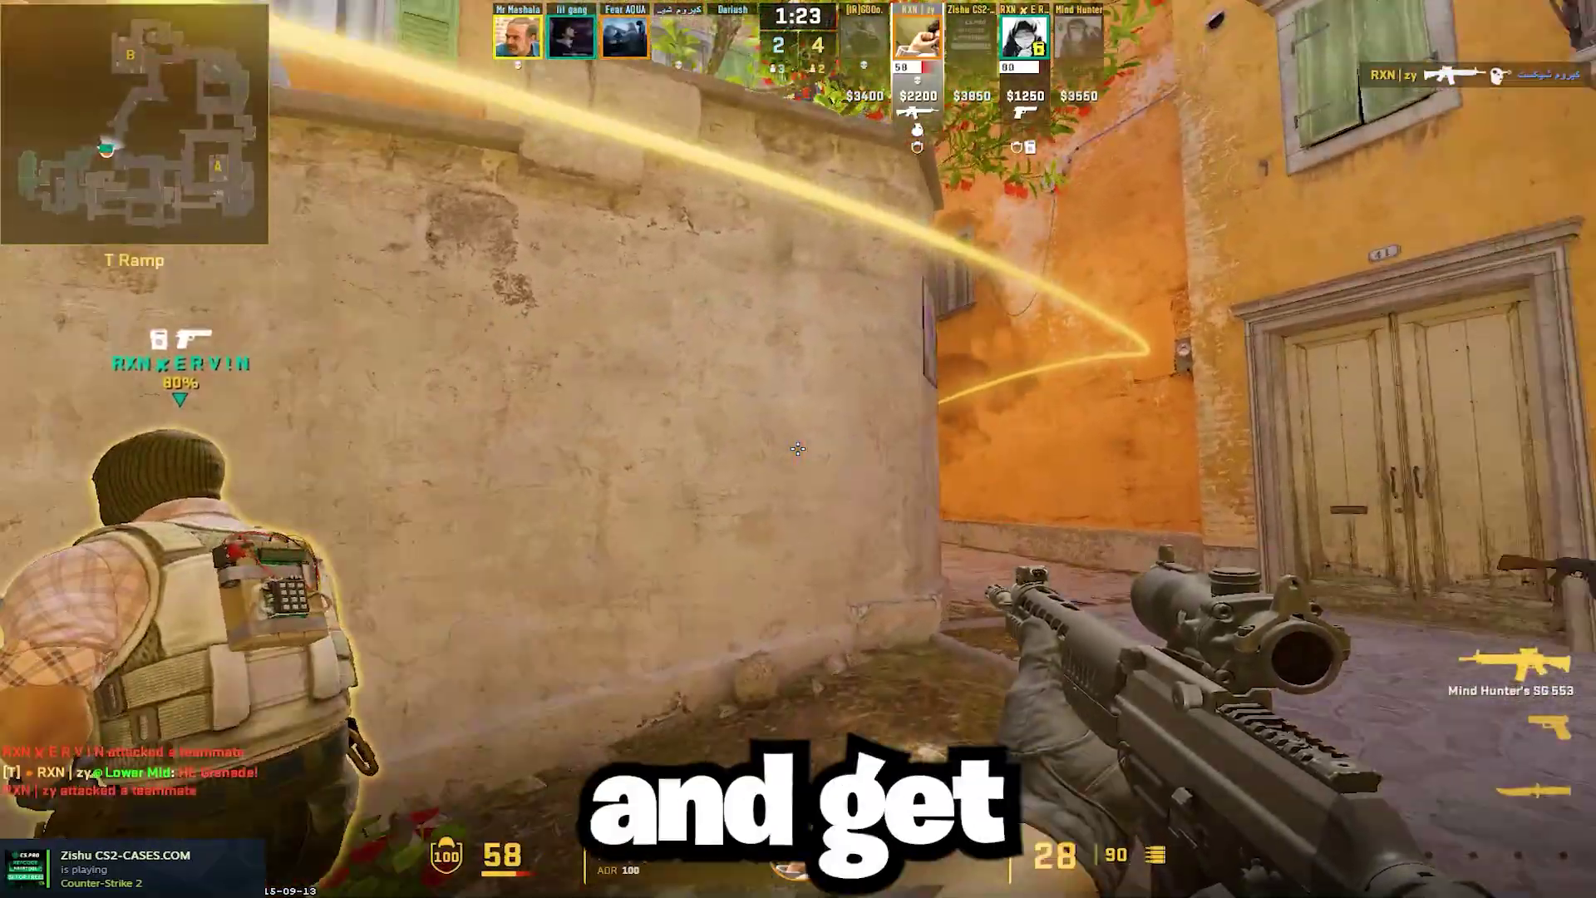
{"action": "right_click", "coordinate": [798, 449]}
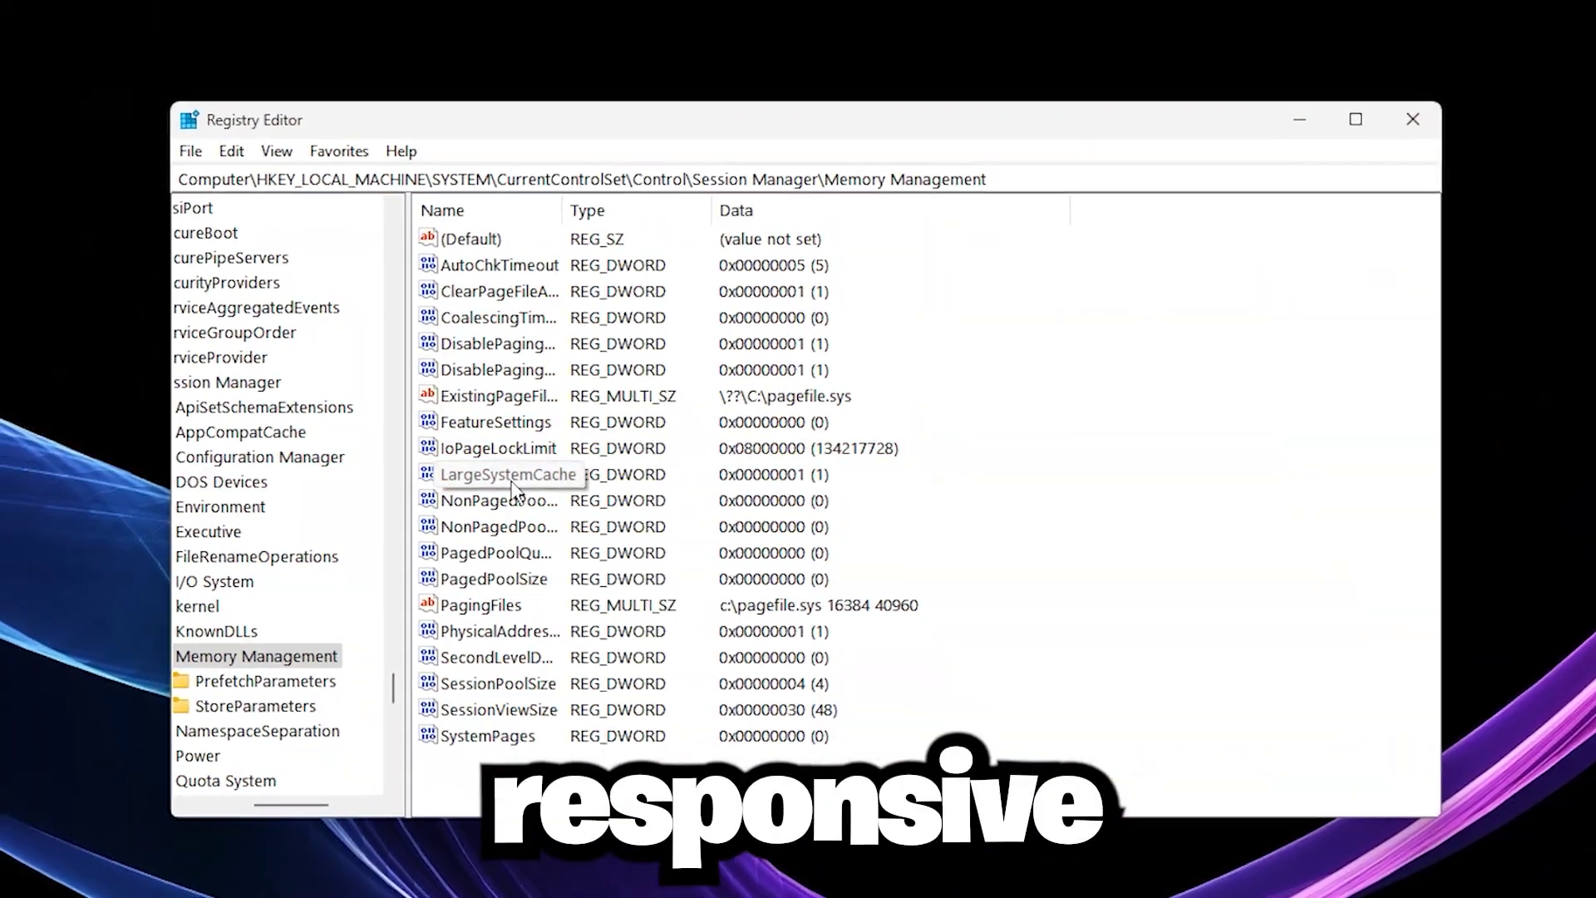
{"action": "double_click", "coordinate": [505, 476]}
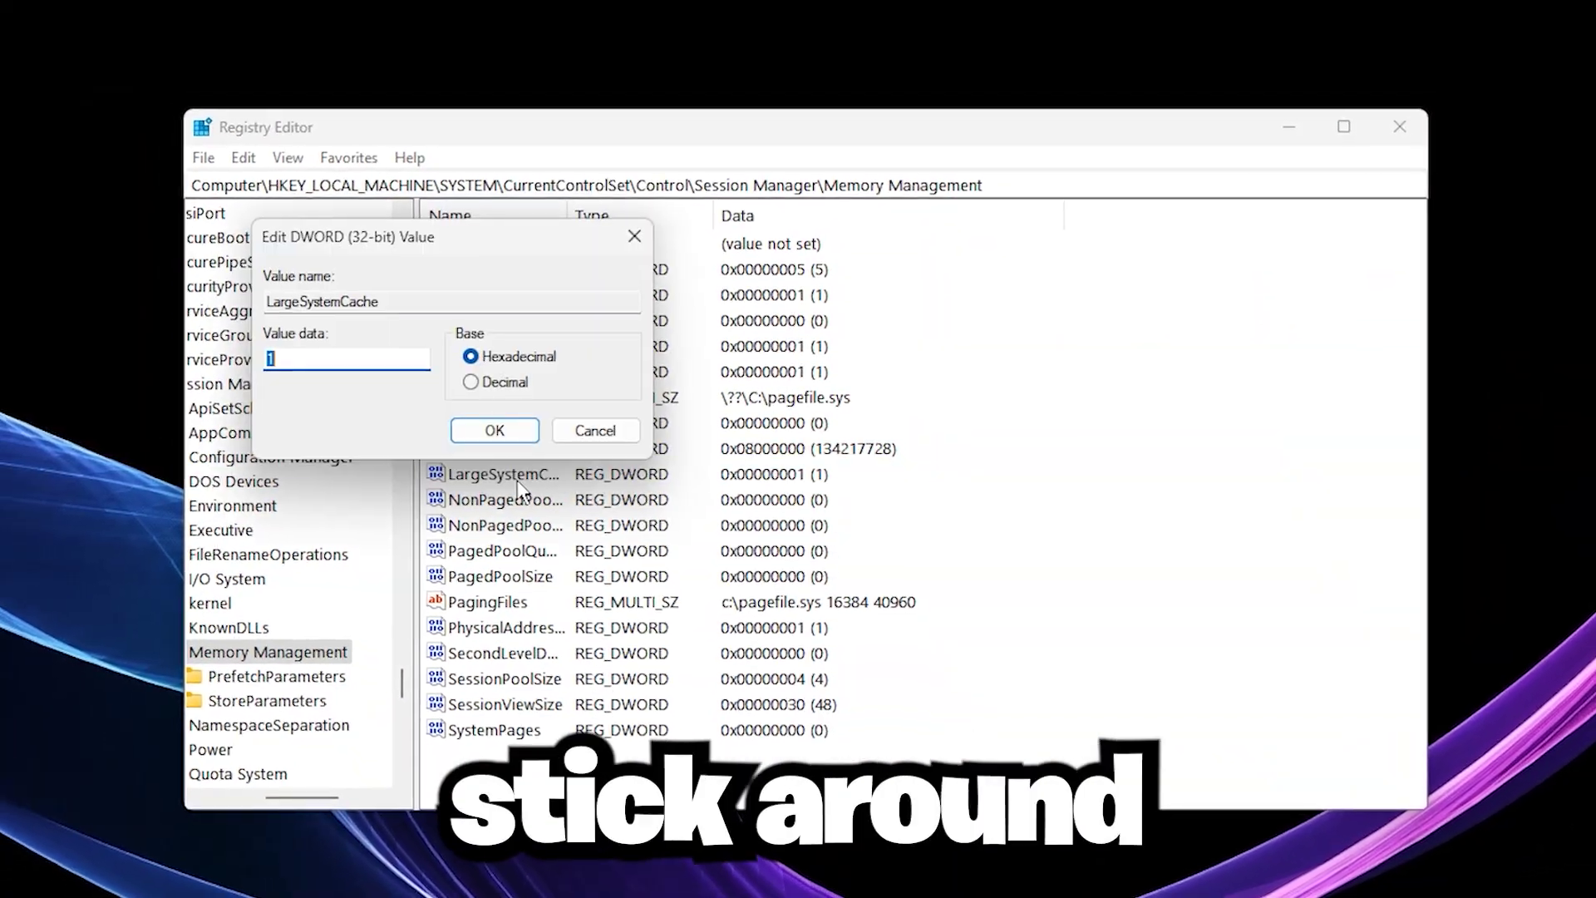
{"action": "left_click", "coordinate": [282, 366]}
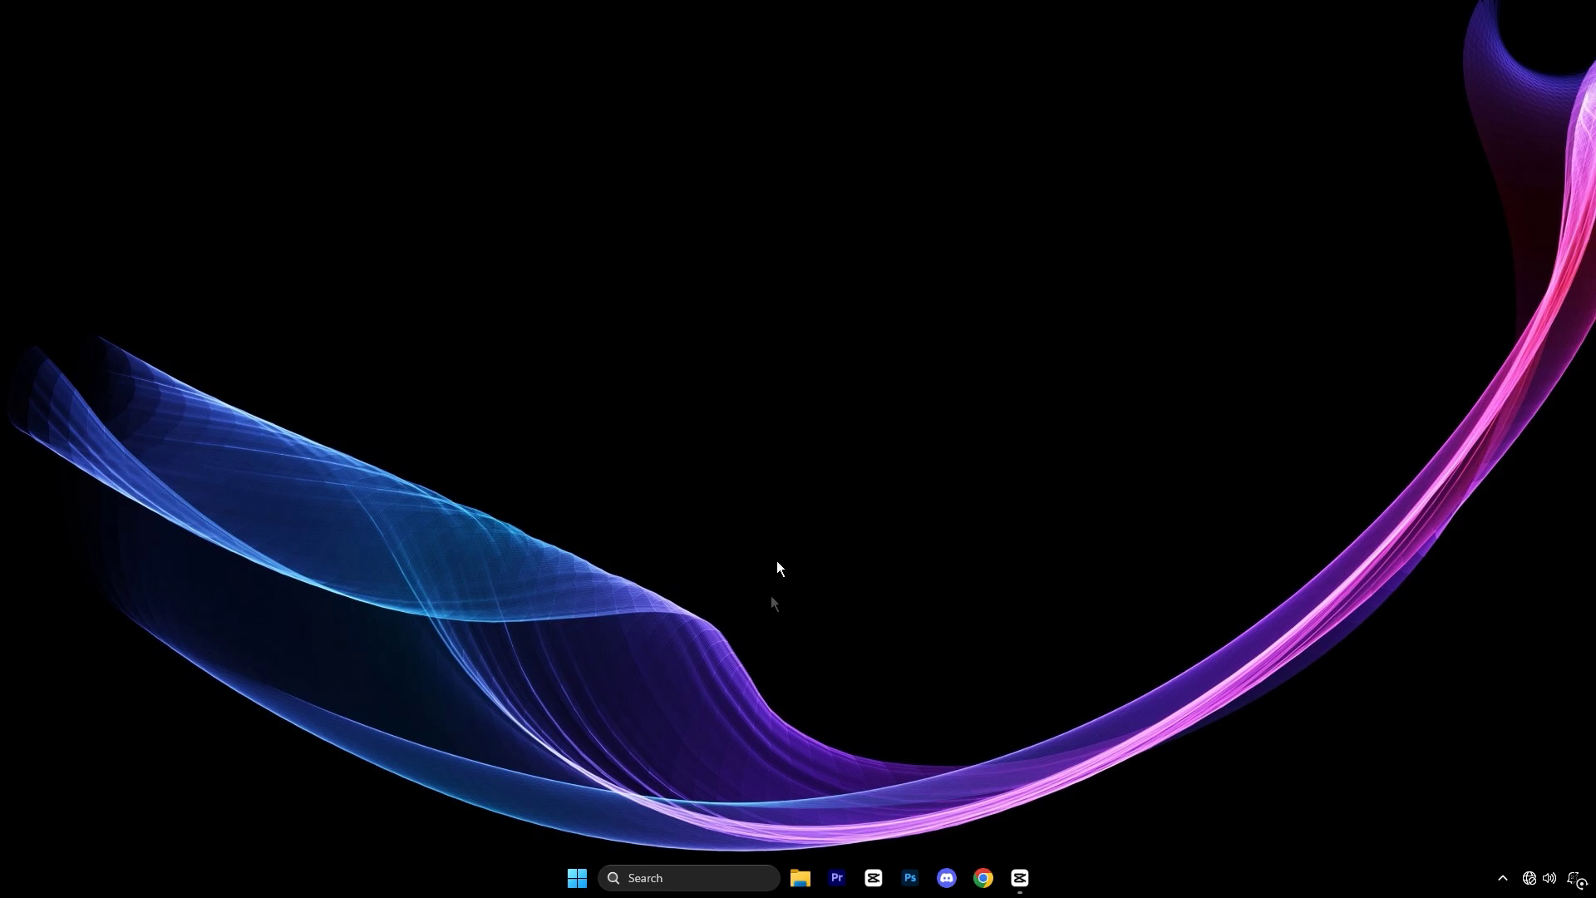
Launch Edit group policy from a 'gp' search and center its window.
{"action": "left_click", "coordinate": [691, 877]}
{"action": "type", "text": "g"}
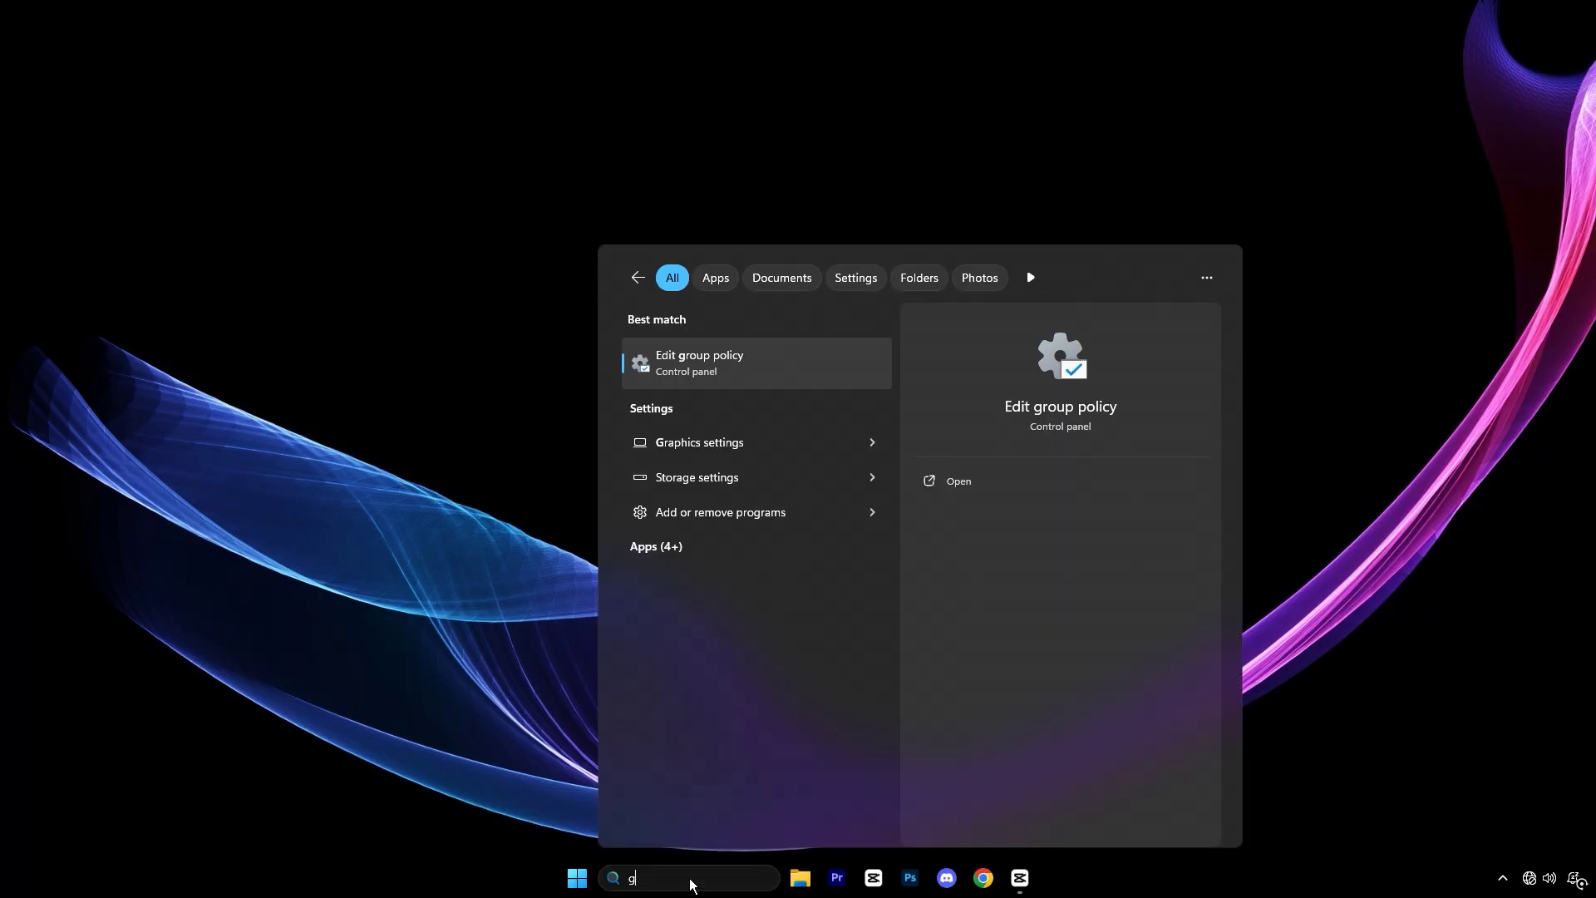
{"action": "type", "text": "p"}
{"action": "left_click", "coordinate": [758, 359]}
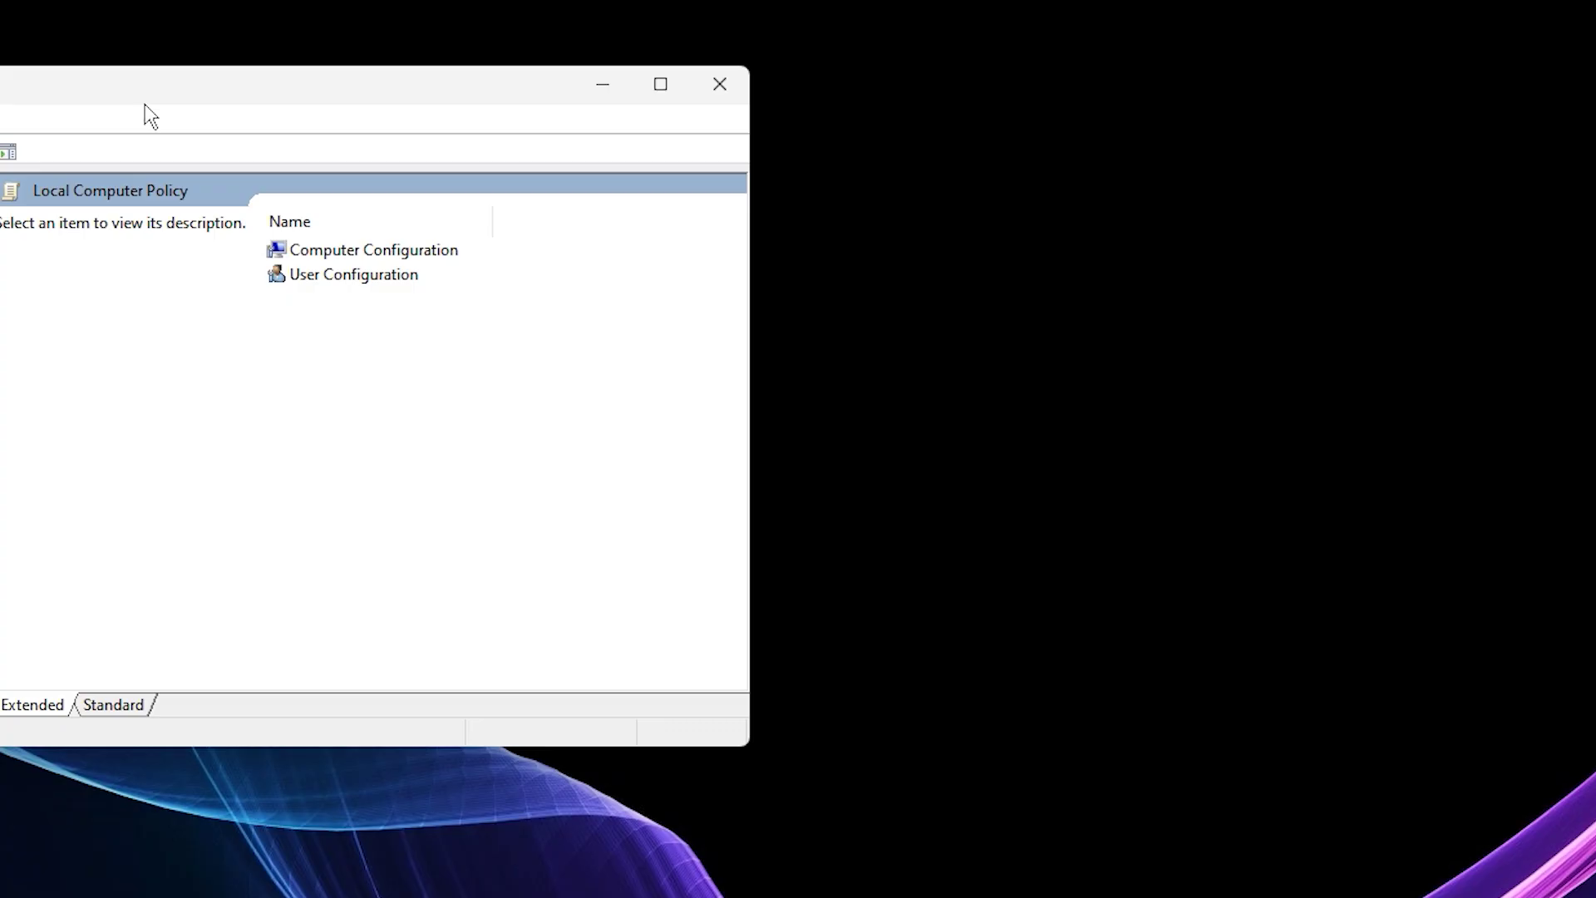
{"action": "left_click_drag", "start_coordinate": [434, 125], "coordinate": [656, 132]}
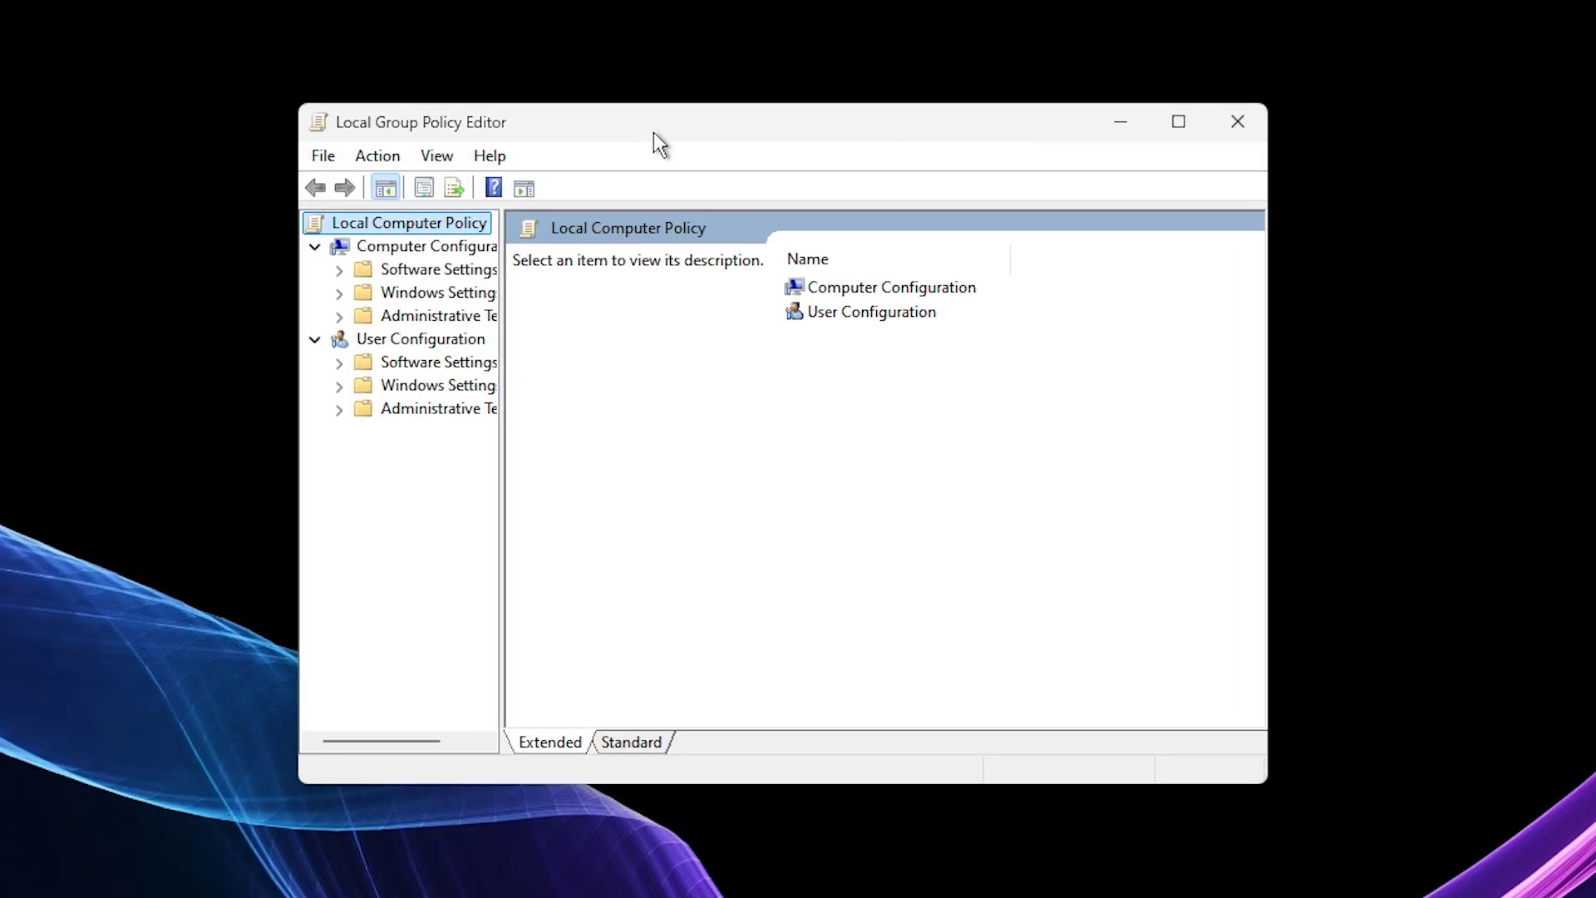
Browse Computer Configuration > Administrative Templates > Windows Components > App Privacy and select 'Let Windows apps run in the background'.
{"action": "double_click", "coordinate": [879, 291]}
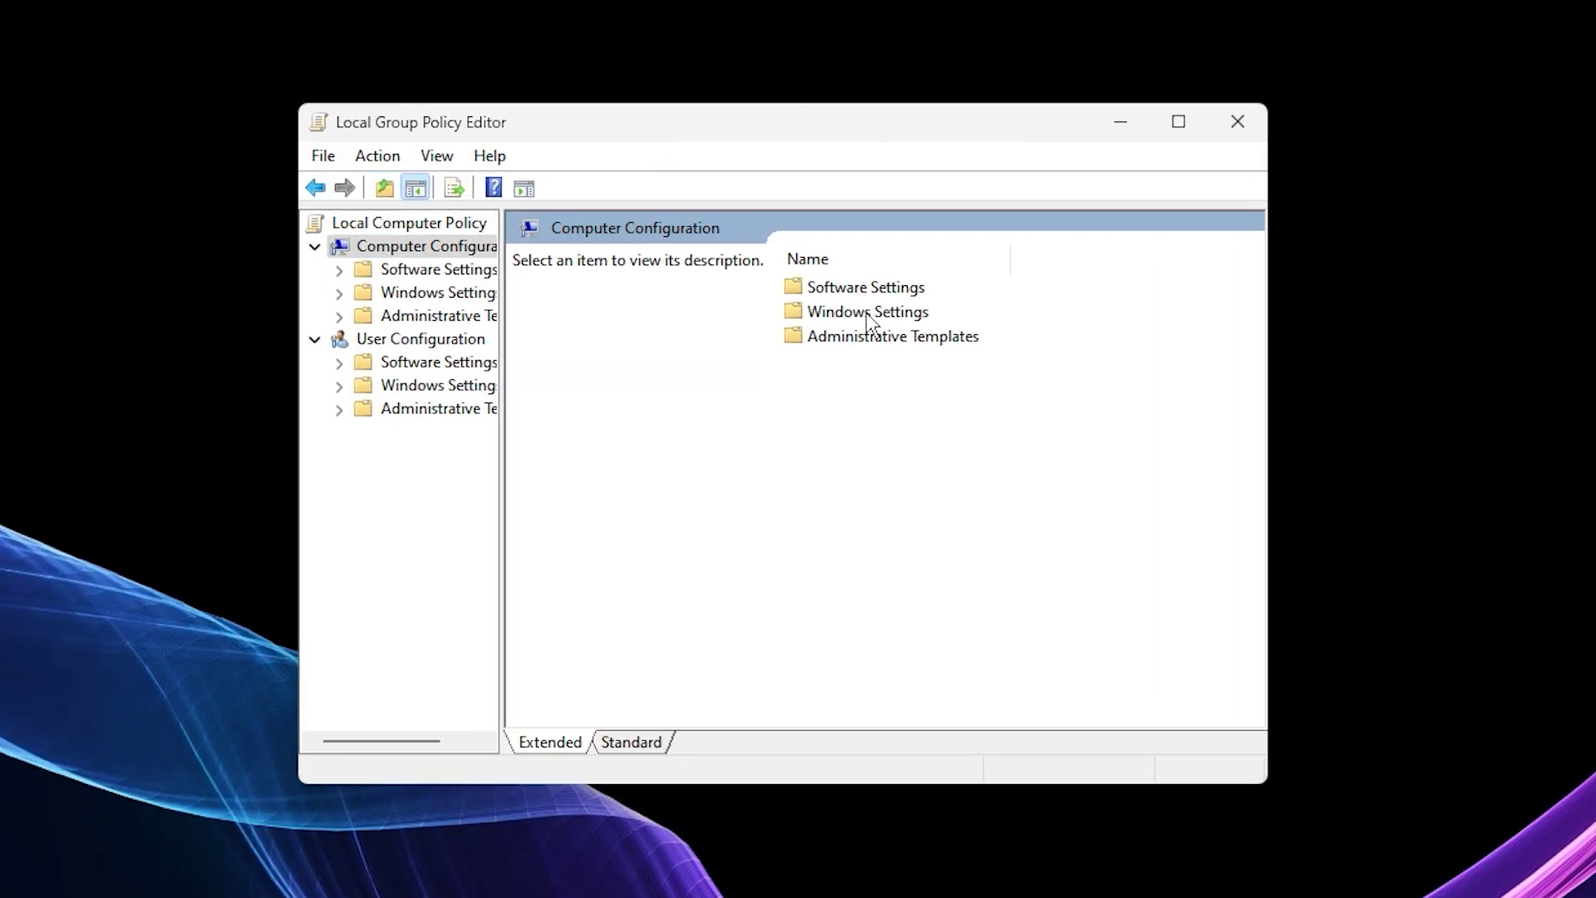
{"action": "double_click", "coordinate": [900, 340]}
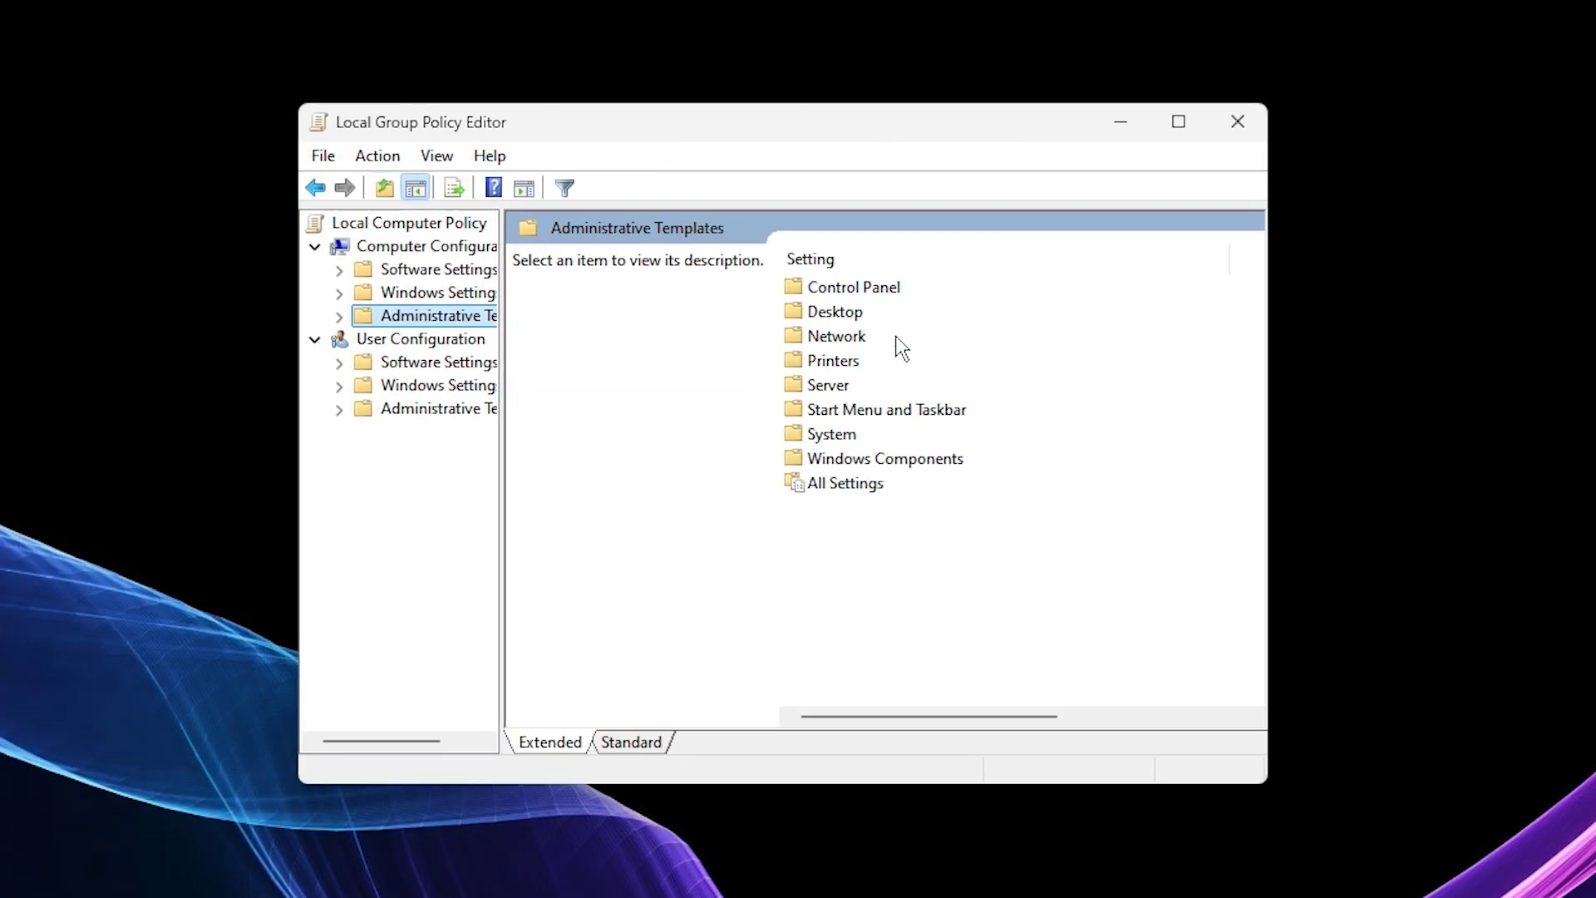
{"action": "double_click", "coordinate": [894, 463]}
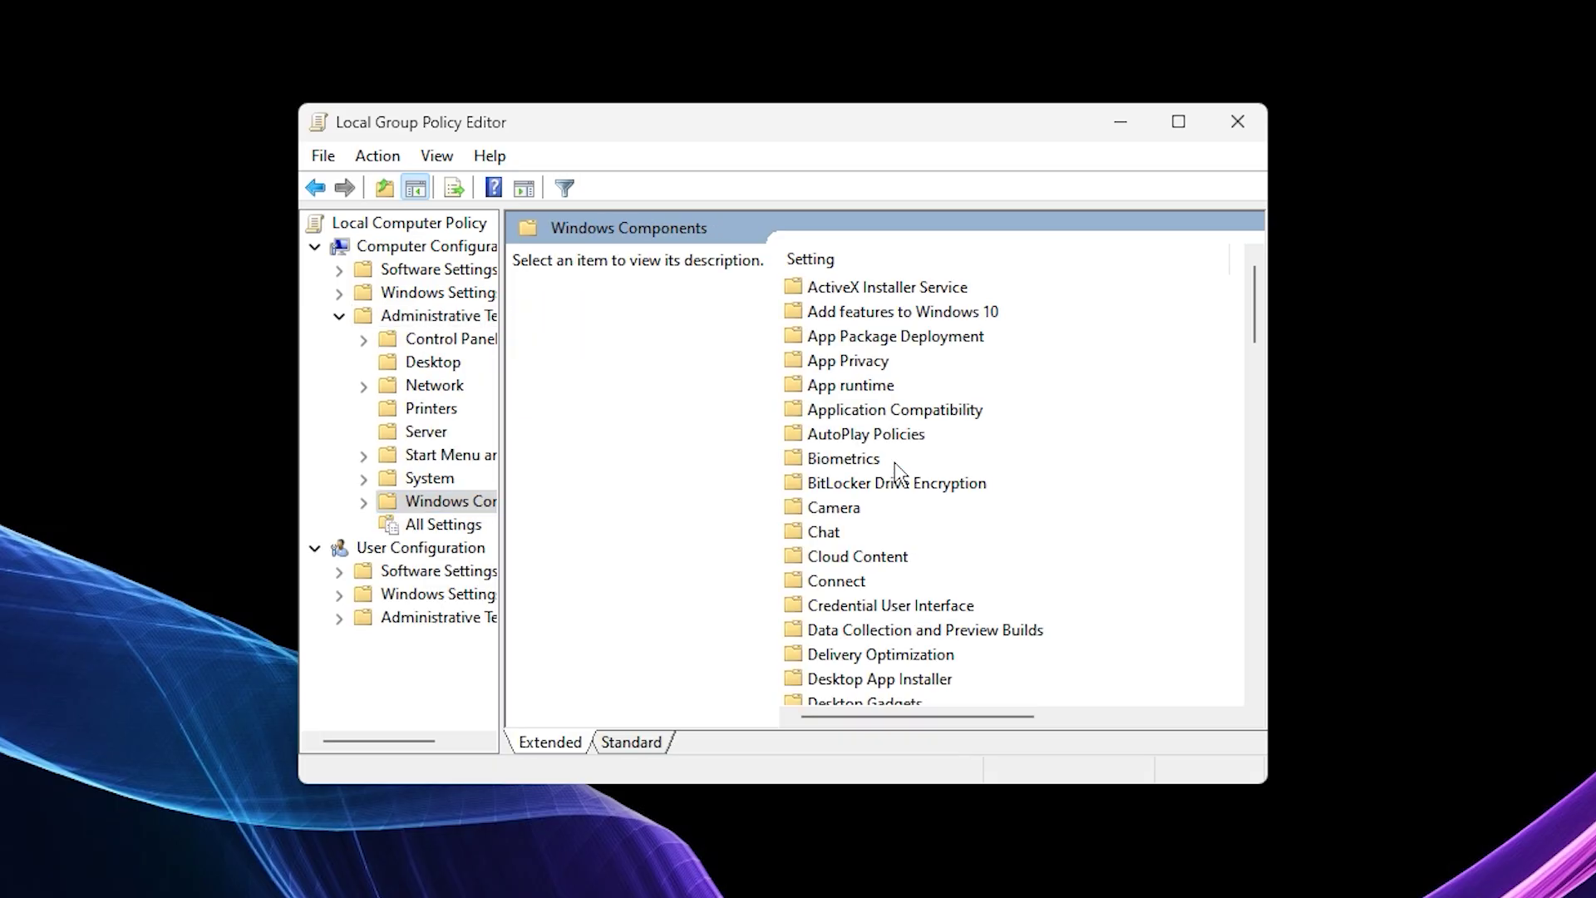
{"action": "double_click", "coordinate": [865, 360]}
{"action": "scroll", "coordinate": [947, 629], "scroll_direction": "down", "scroll_amount": 3}
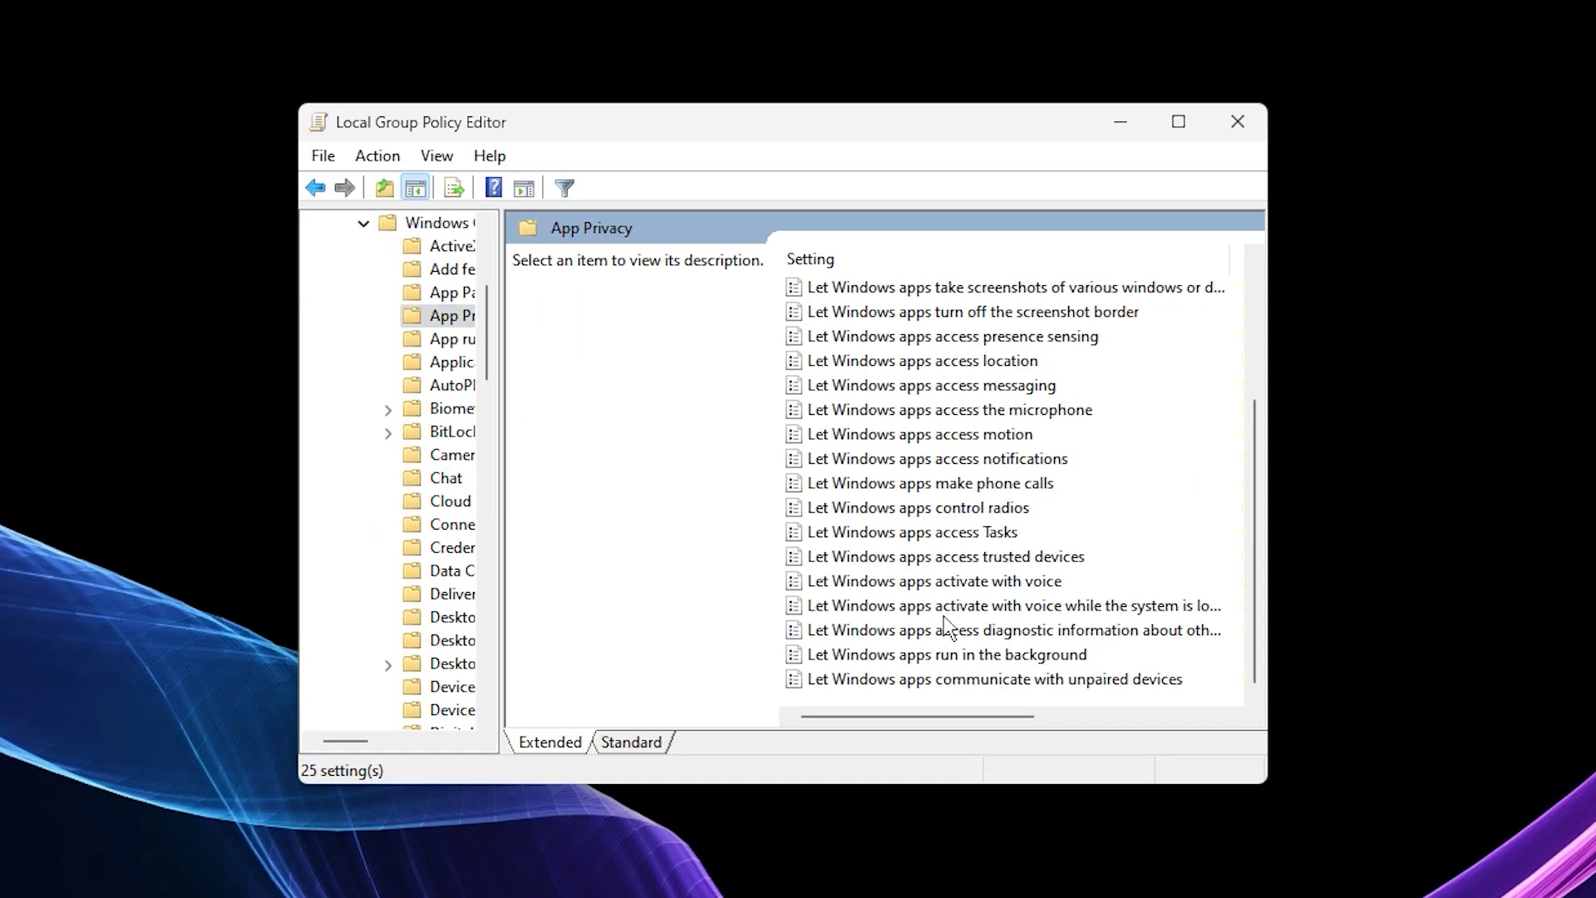
{"action": "left_click", "coordinate": [946, 653]}
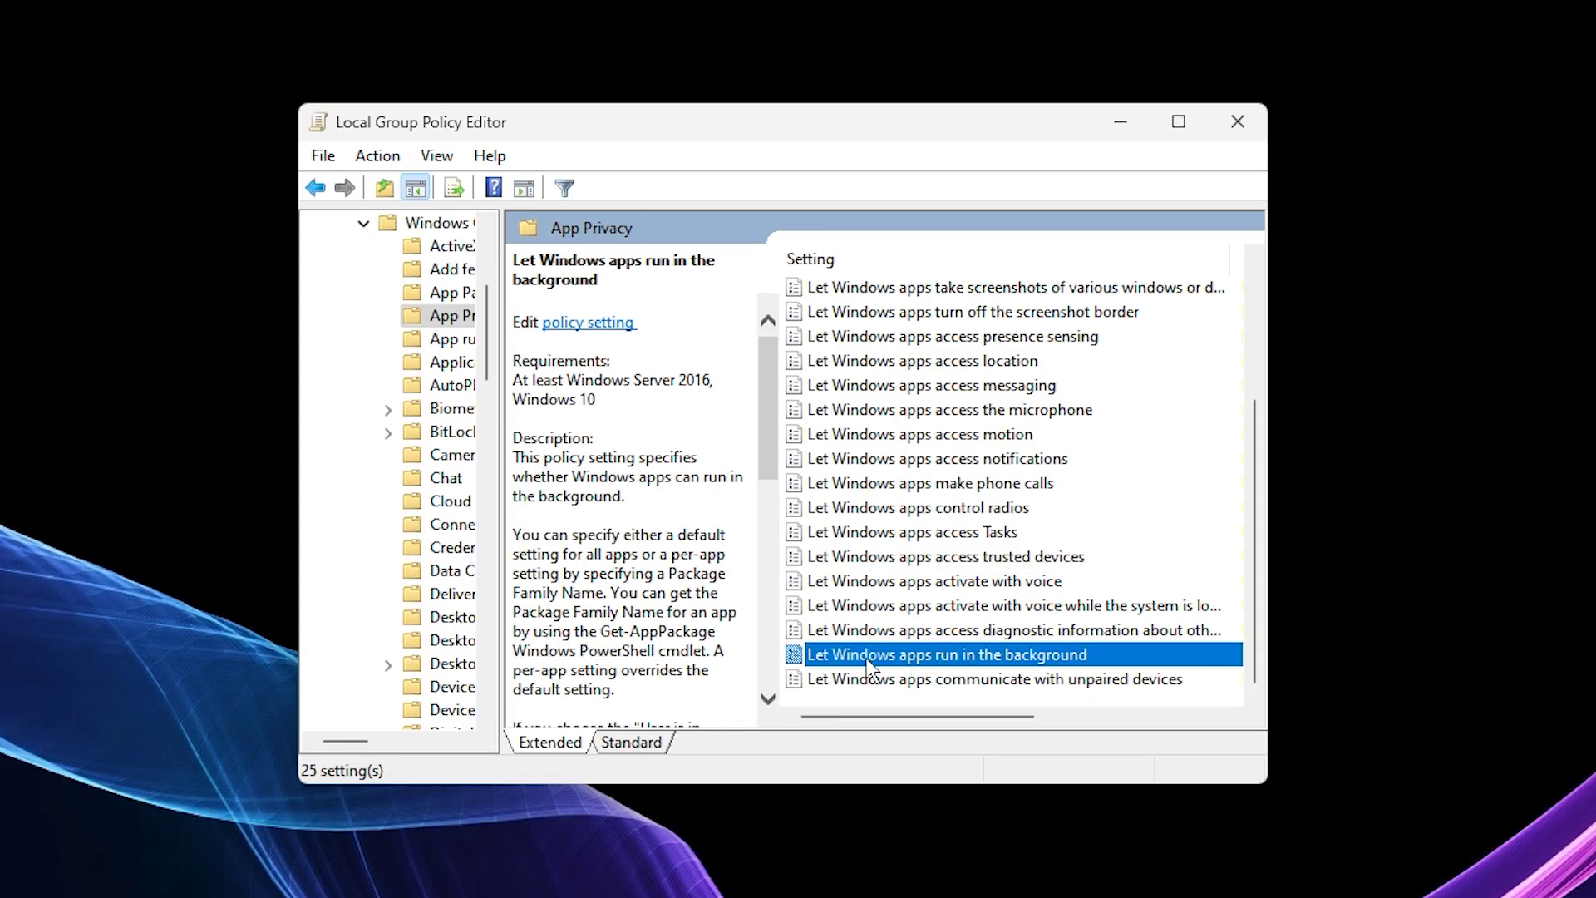
Keep 'Let Windows apps run in the background' Enabled with Force Deny for all apps, and confirm.
{"action": "double_click", "coordinate": [940, 662]}
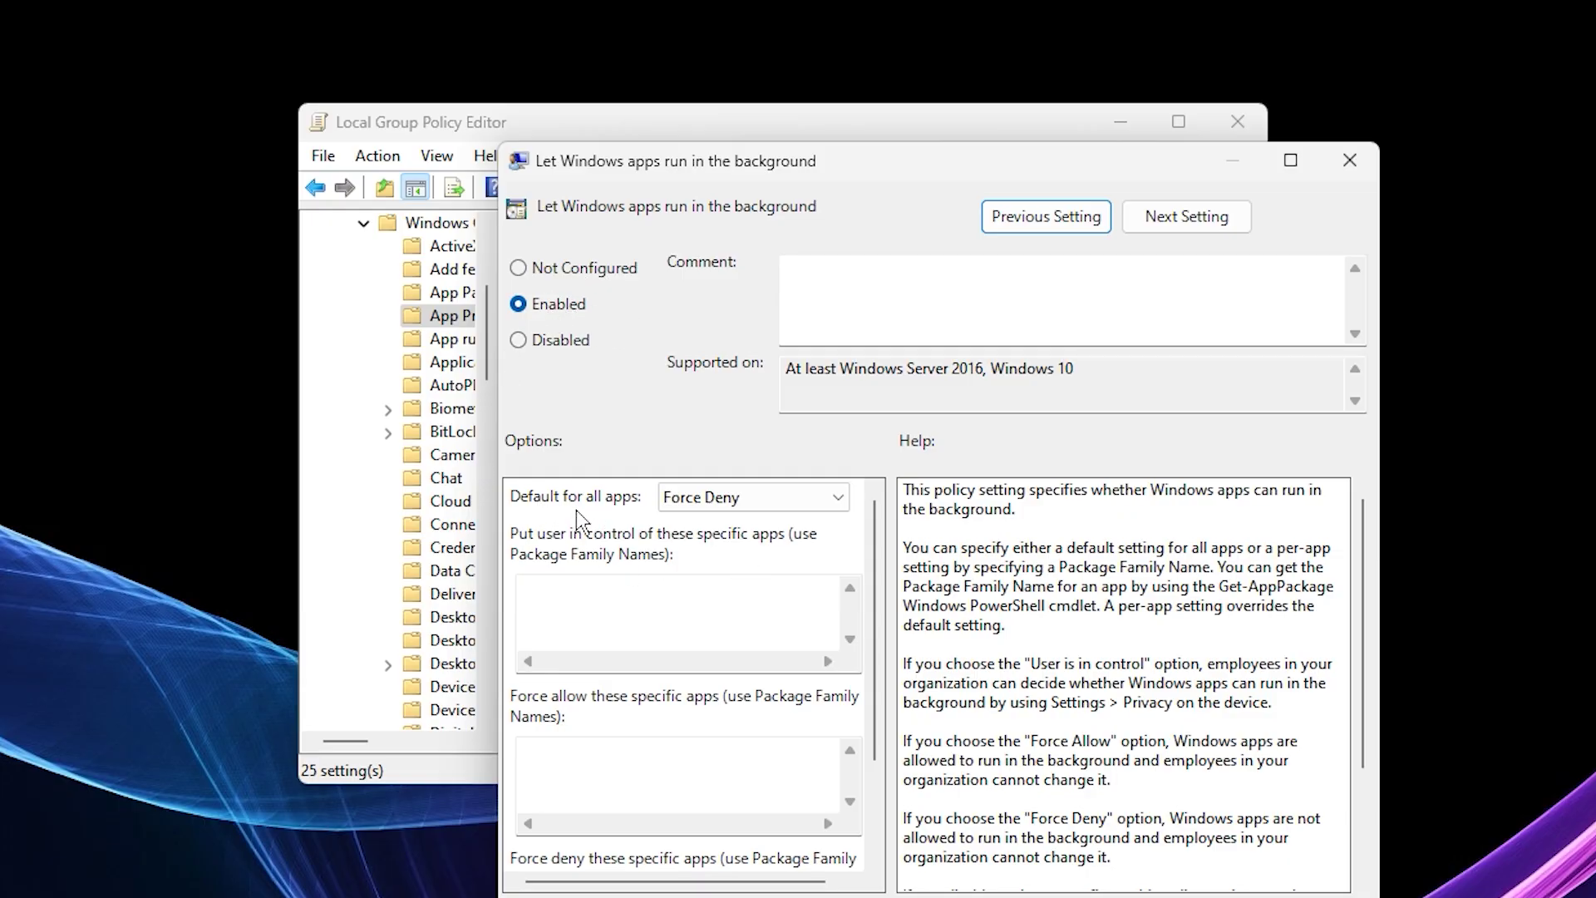
{"action": "left_click", "coordinate": [730, 499]}
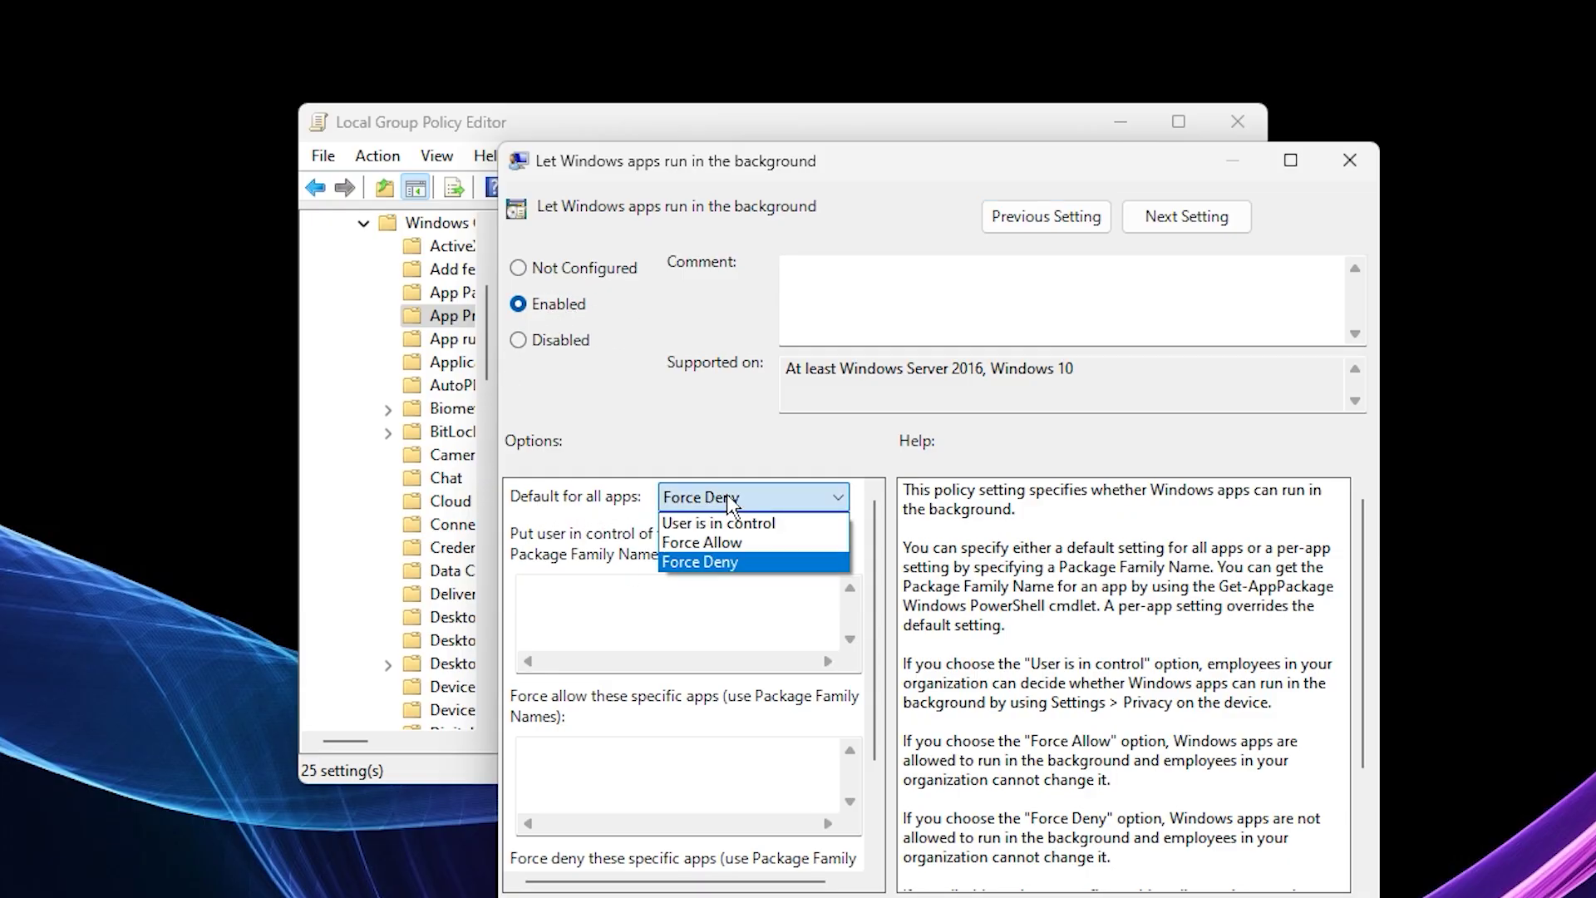
{"action": "left_click", "coordinate": [727, 566]}
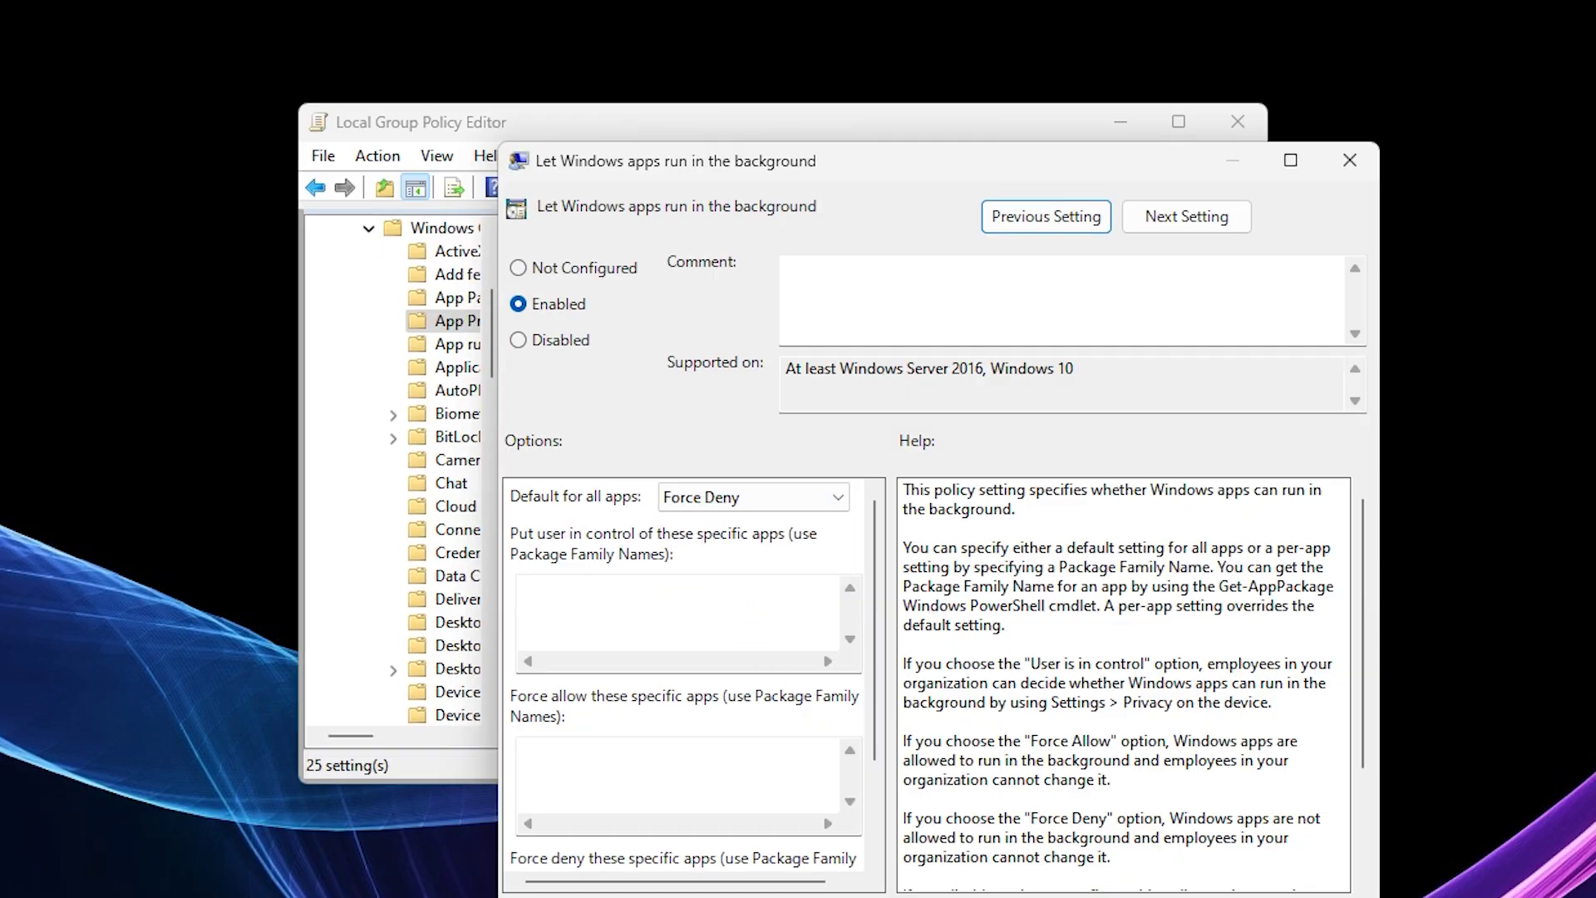
{"action": "key", "text": "Return"}
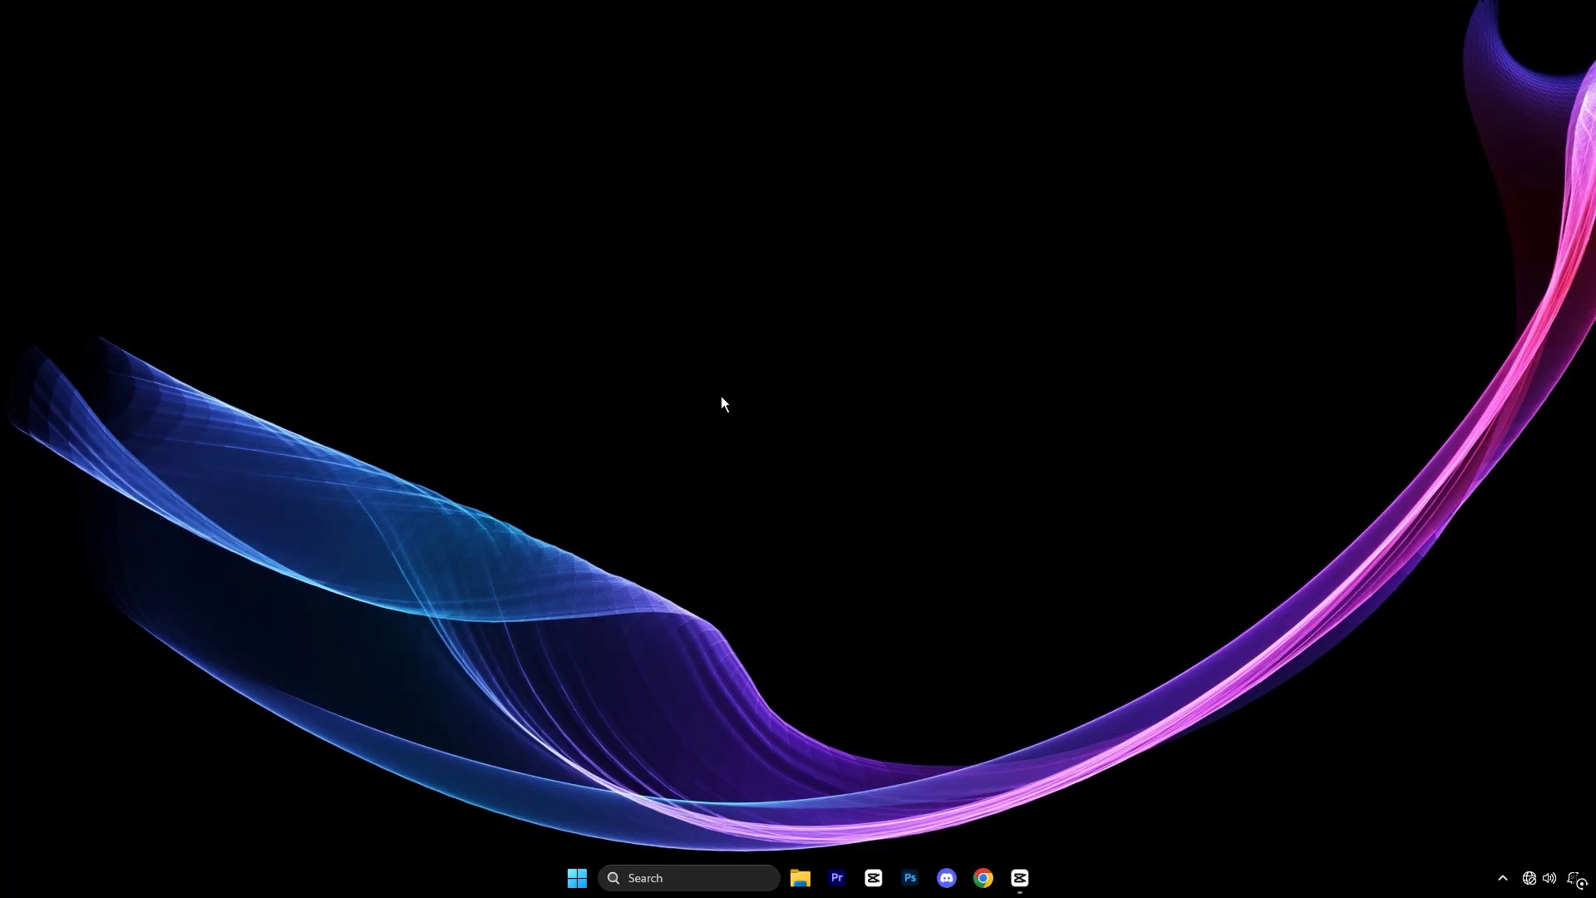
Open Windows PowerShell from a 'po' search and run Get-MMAgent.
{"action": "left_click", "coordinate": [713, 878]}
{"action": "type", "text": "po"}
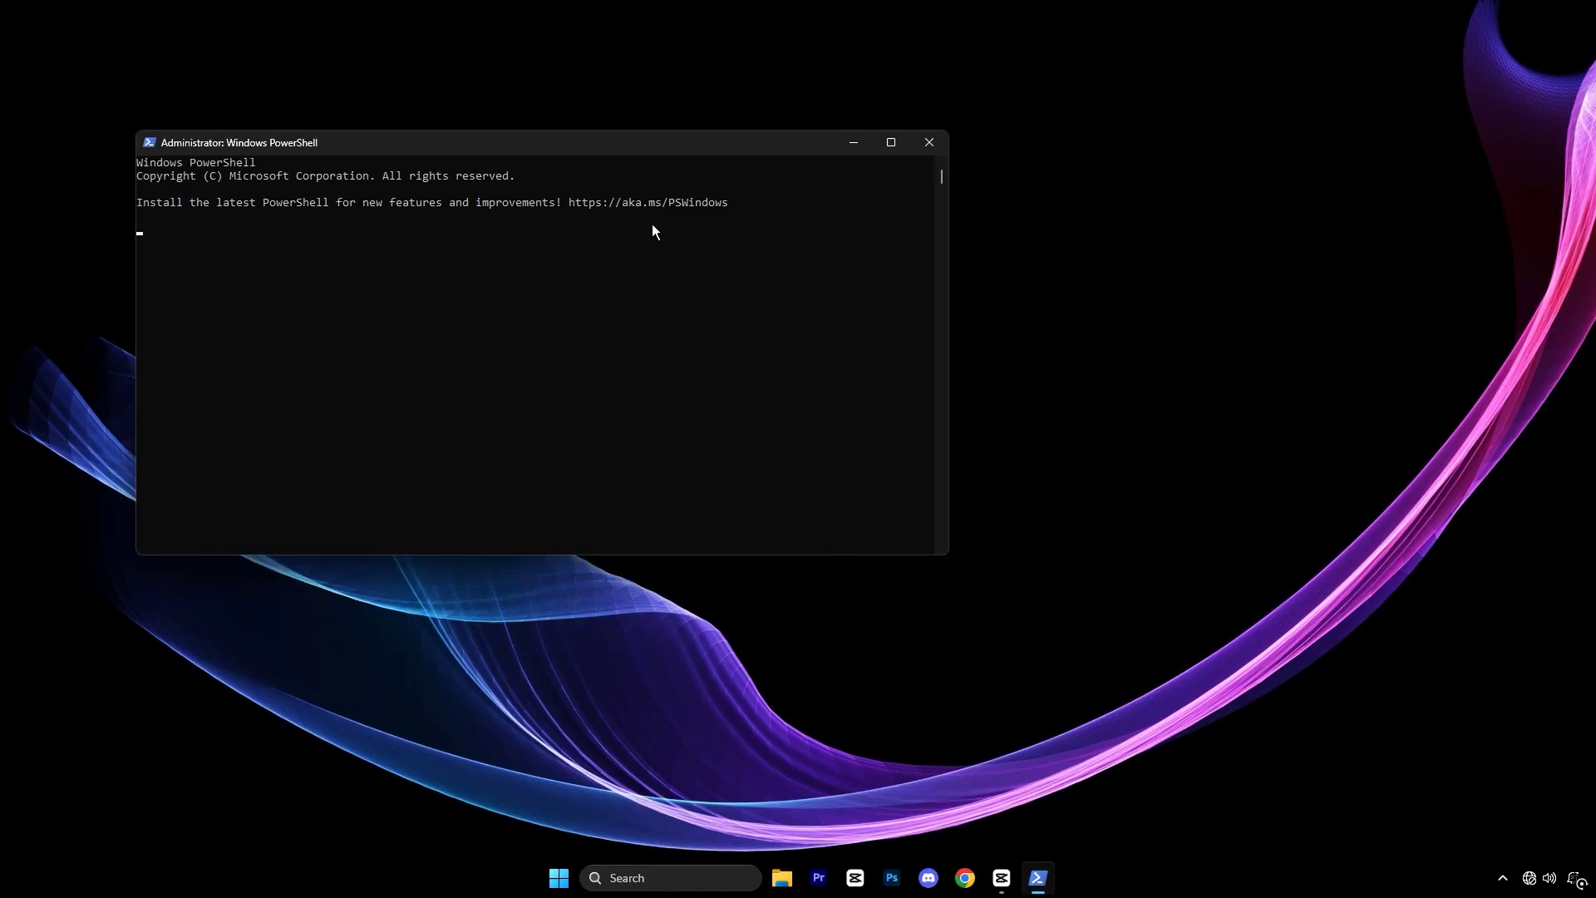
{"action": "left_click_drag", "start_coordinate": [542, 172], "coordinate": [742, 199]}
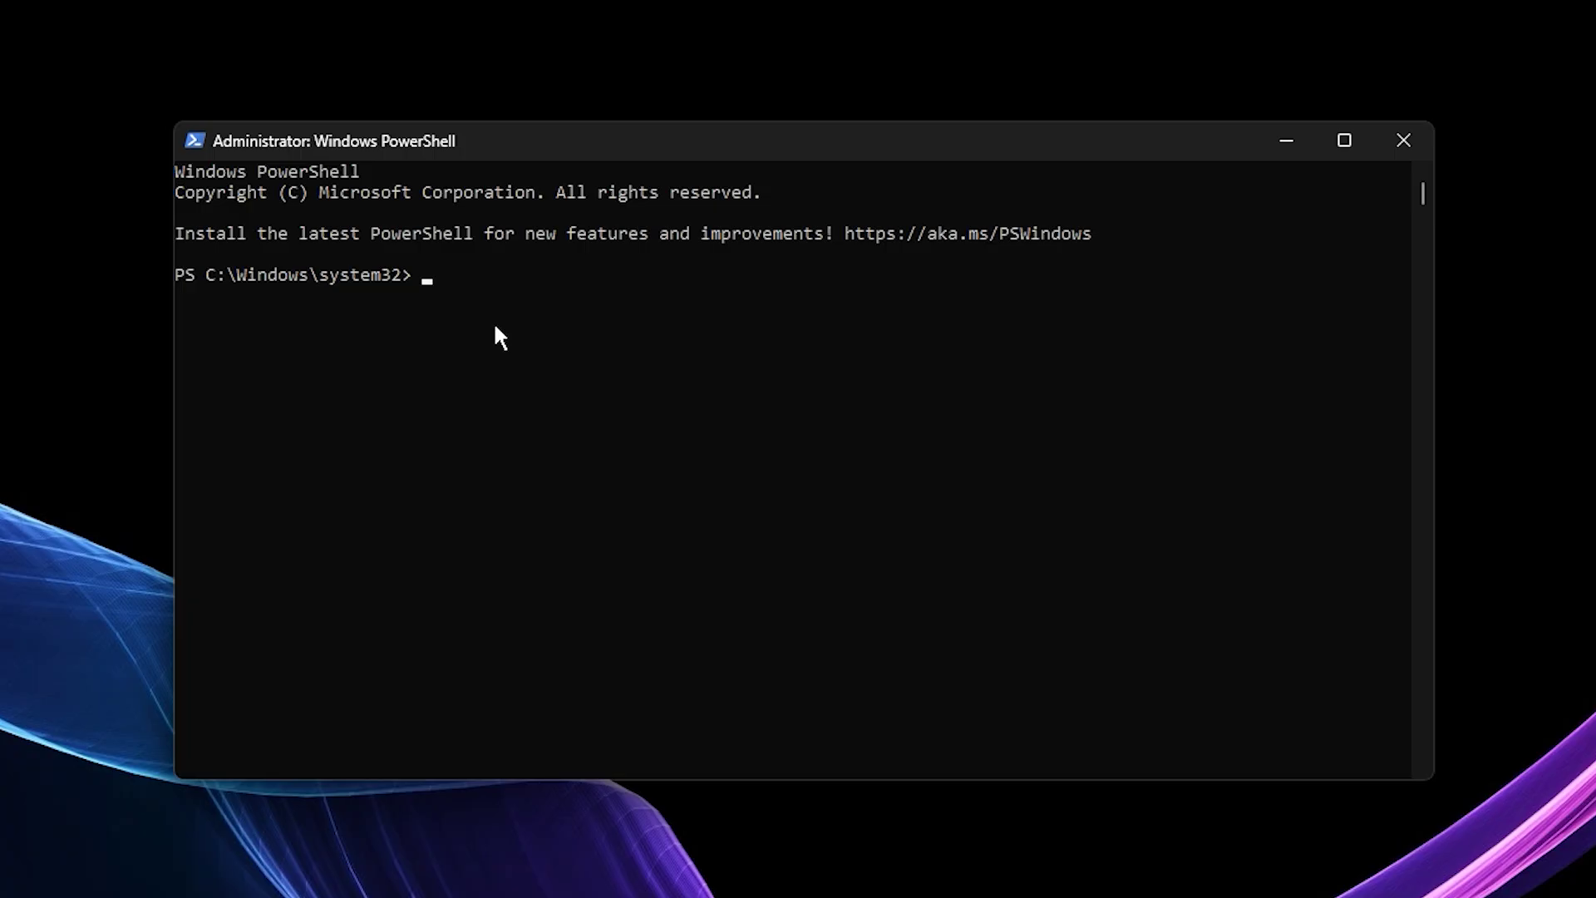
{"action": "type", "text": "Get-MMAgent"}
{"action": "key", "text": "Return"}
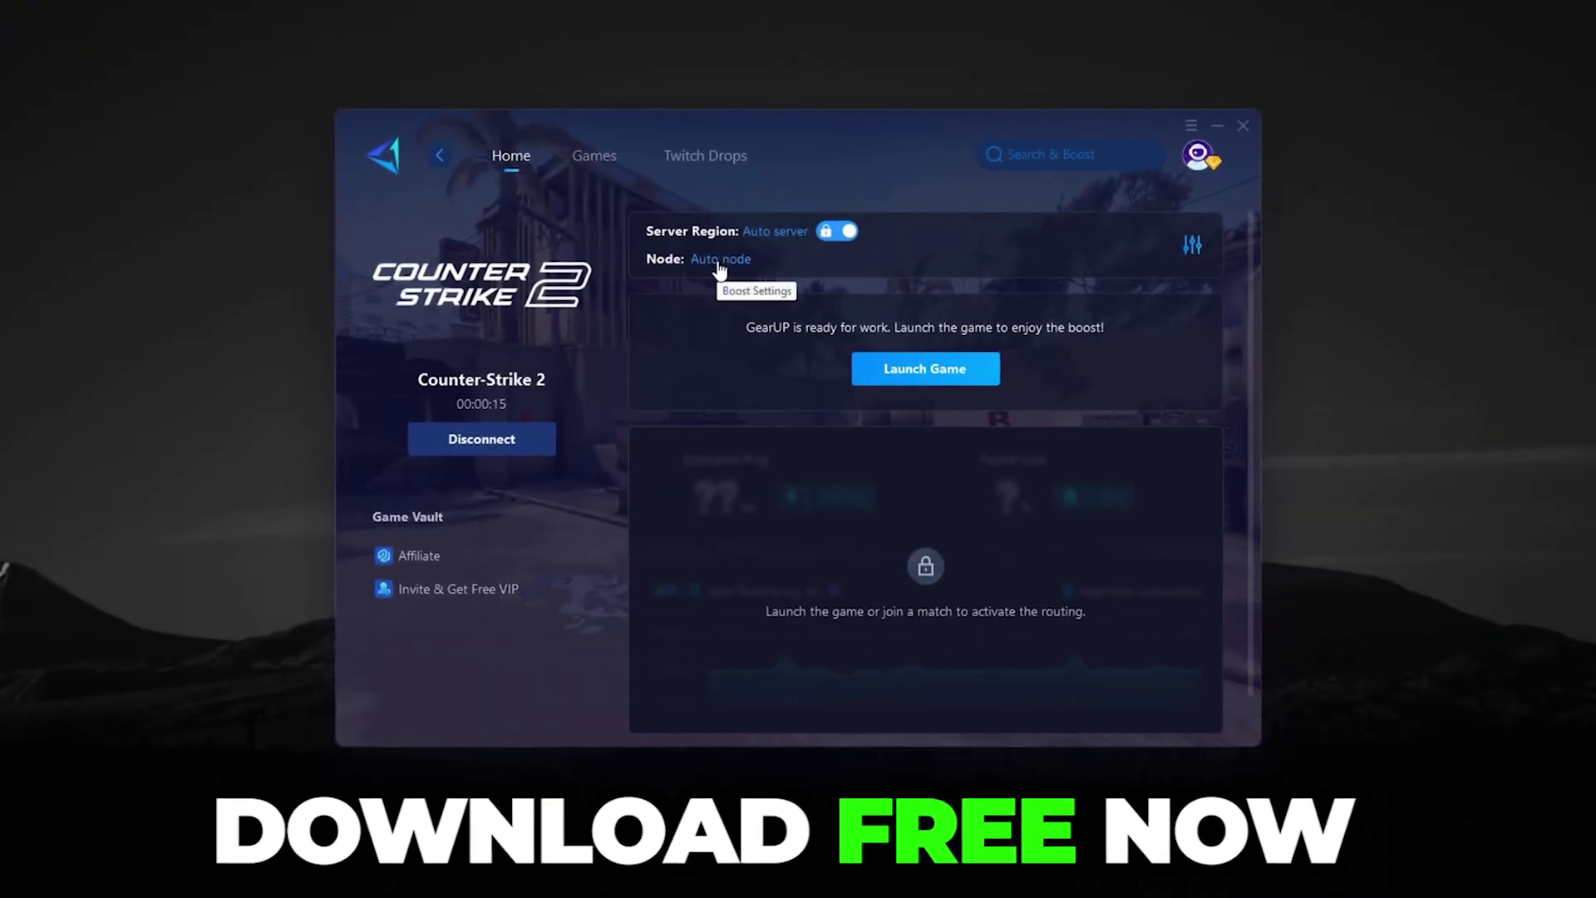
Open the Counter-Strike 2 server node selection and scroll through the node list.
{"action": "left_click", "coordinate": [716, 258]}
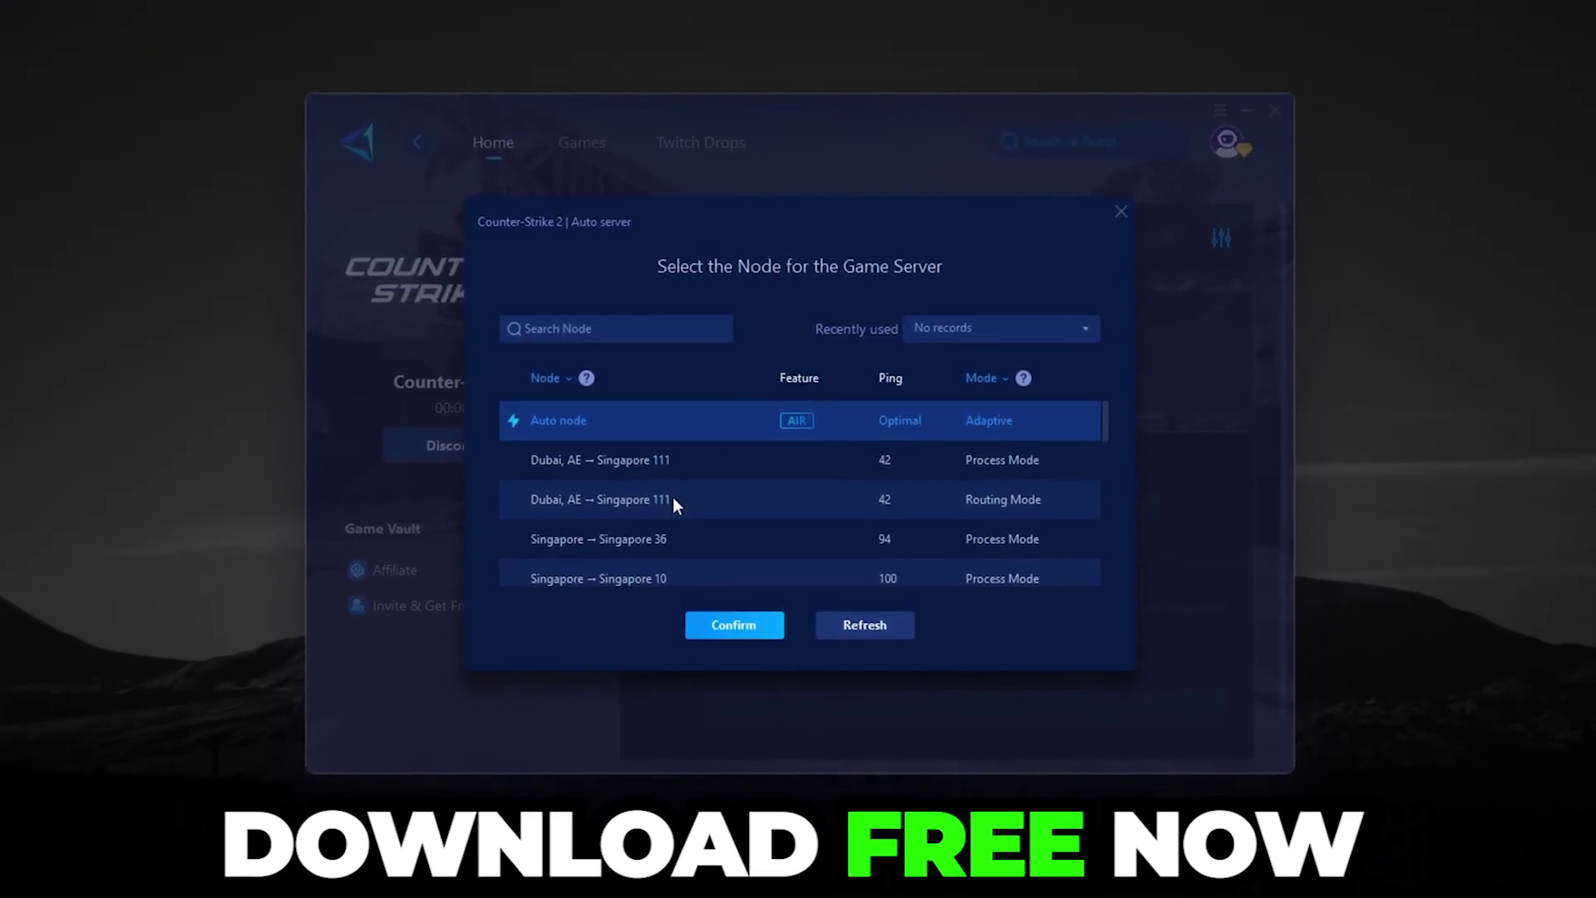
{"action": "scroll", "coordinate": [745, 545], "scroll_direction": "down", "scroll_amount": 2}
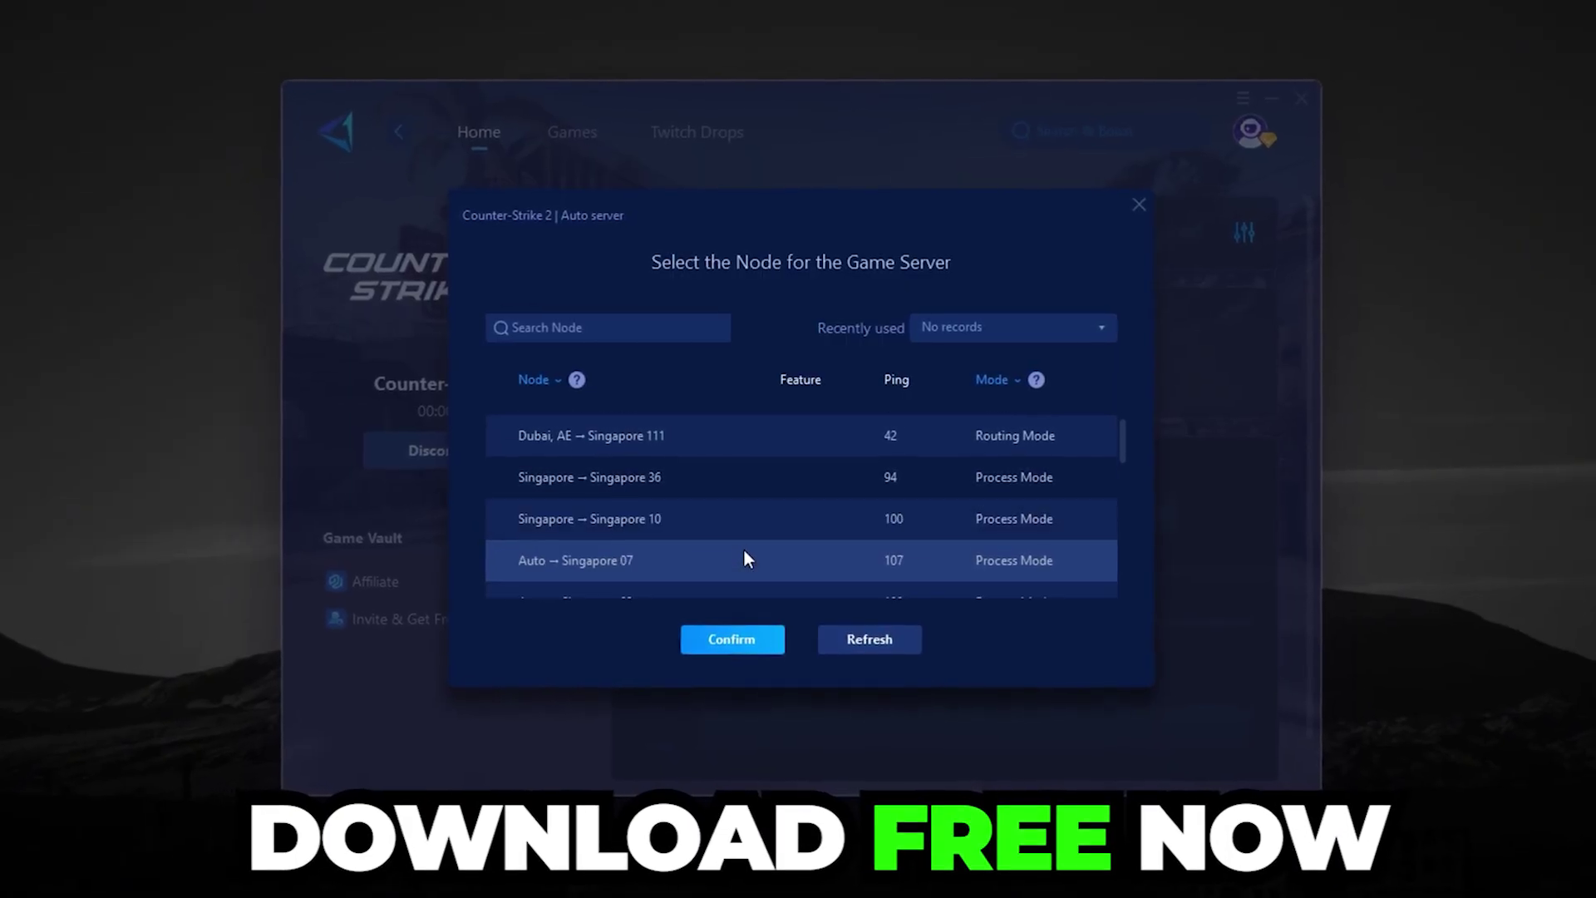
{"action": "scroll", "coordinate": [743, 551], "scroll_direction": "down", "scroll_amount": 4}
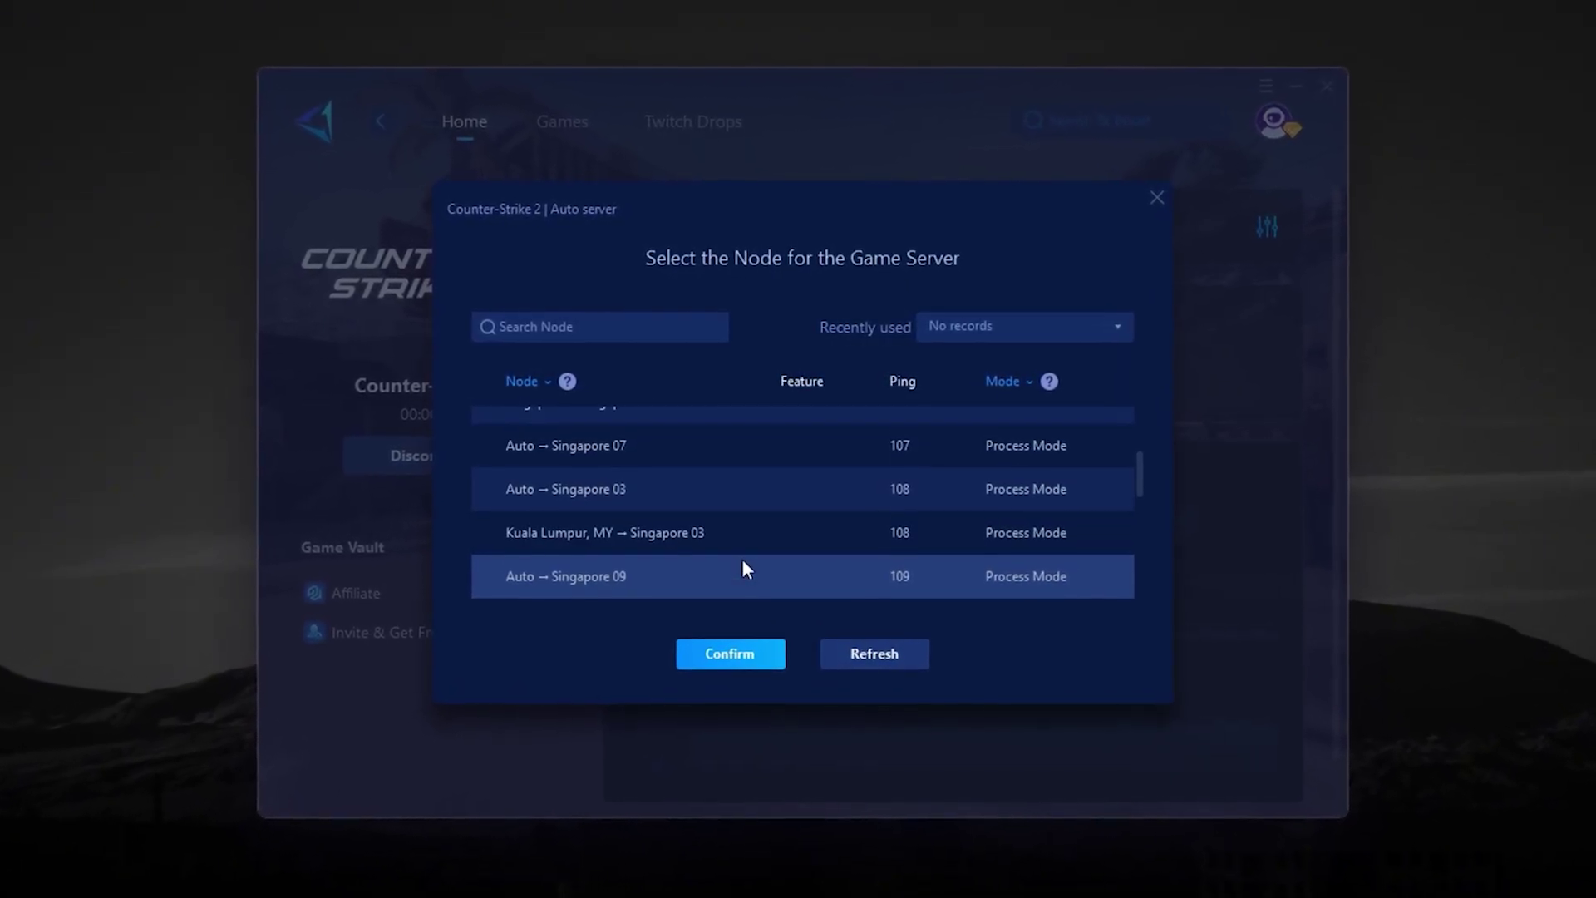
{"action": "scroll", "coordinate": [741, 562], "scroll_direction": "down", "scroll_amount": 2}
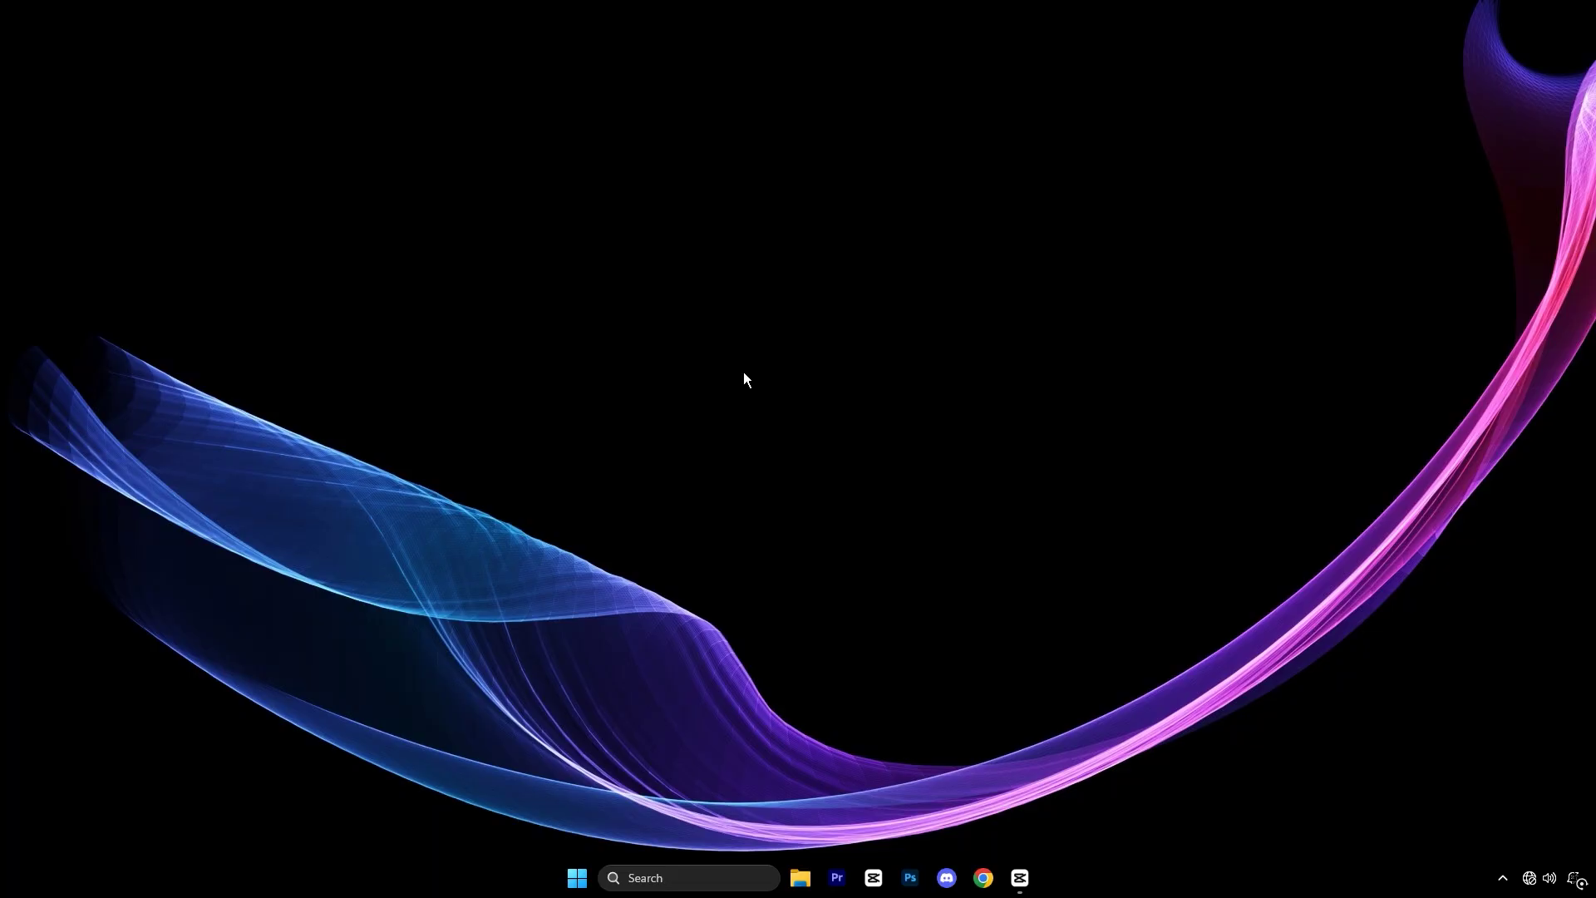
Open Registry Editor and go to HKEY_LOCAL_MACHINE\SYSTEM\CurrentControlSet\Control\Session Manager\Memory Management.
{"action": "left_click", "coordinate": [677, 878]}
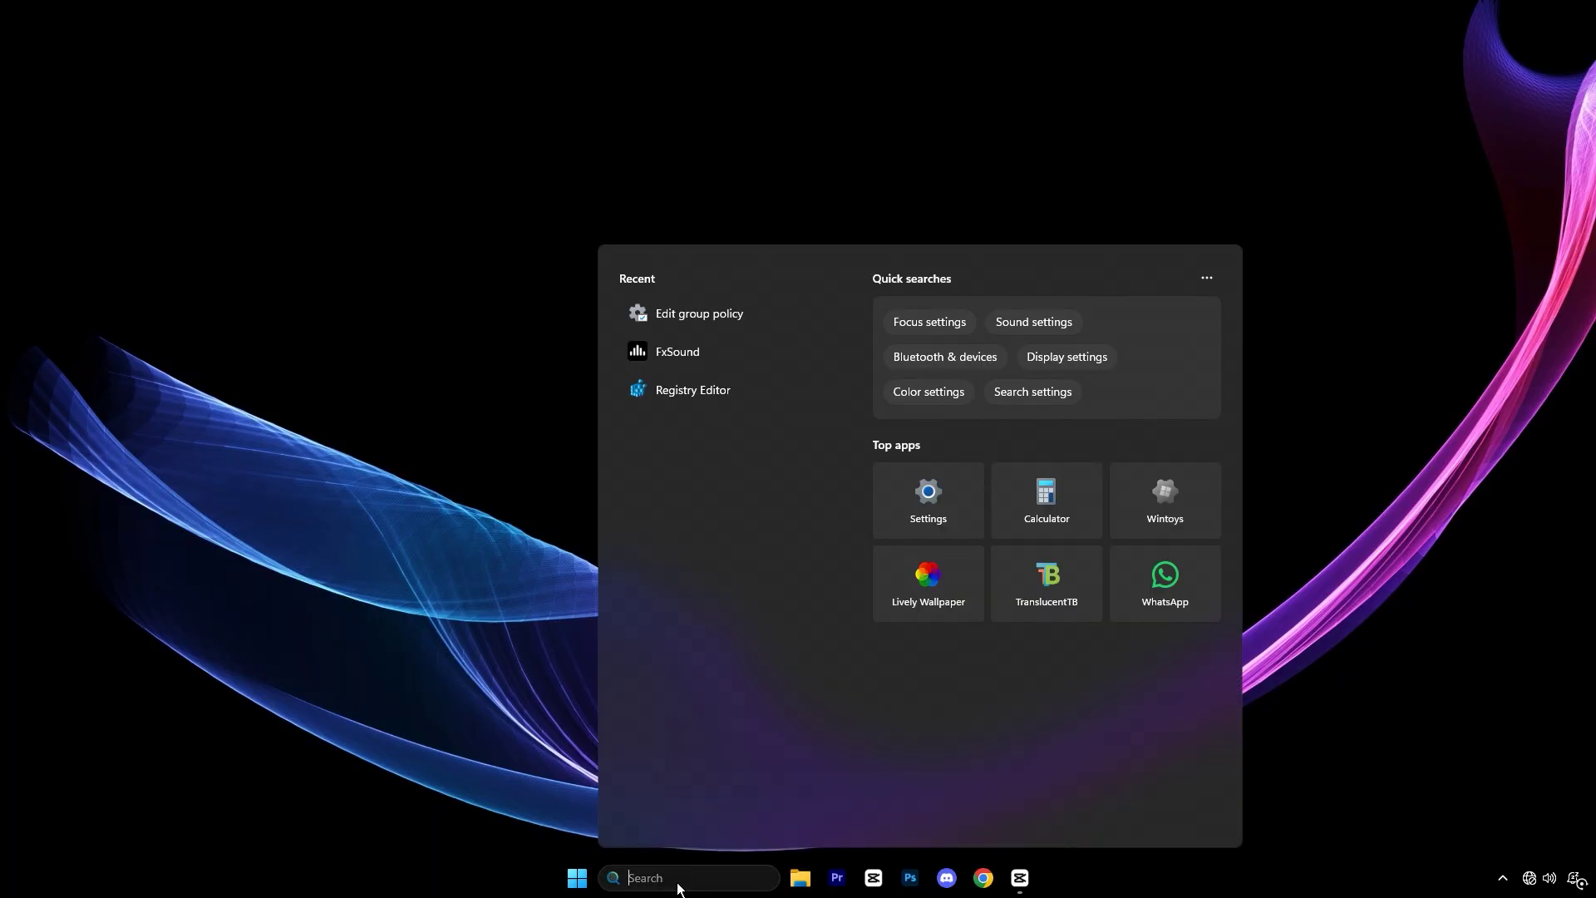
{"action": "type", "text": "reg"}
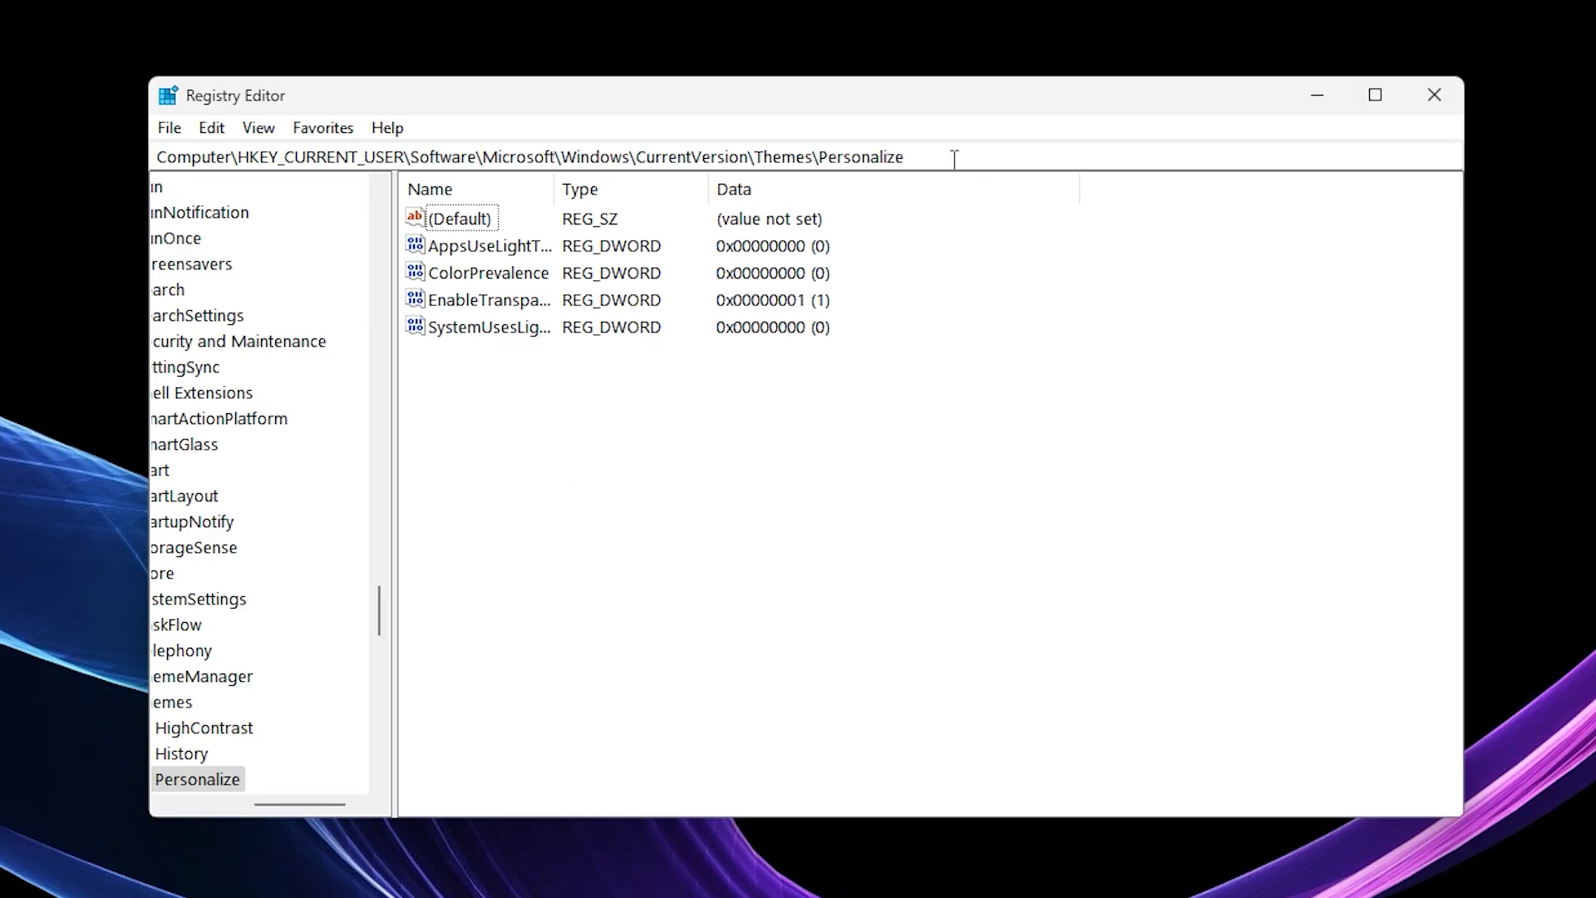
{"action": "left_click_drag", "start_coordinate": [954, 157], "coordinate": [143, 138]}
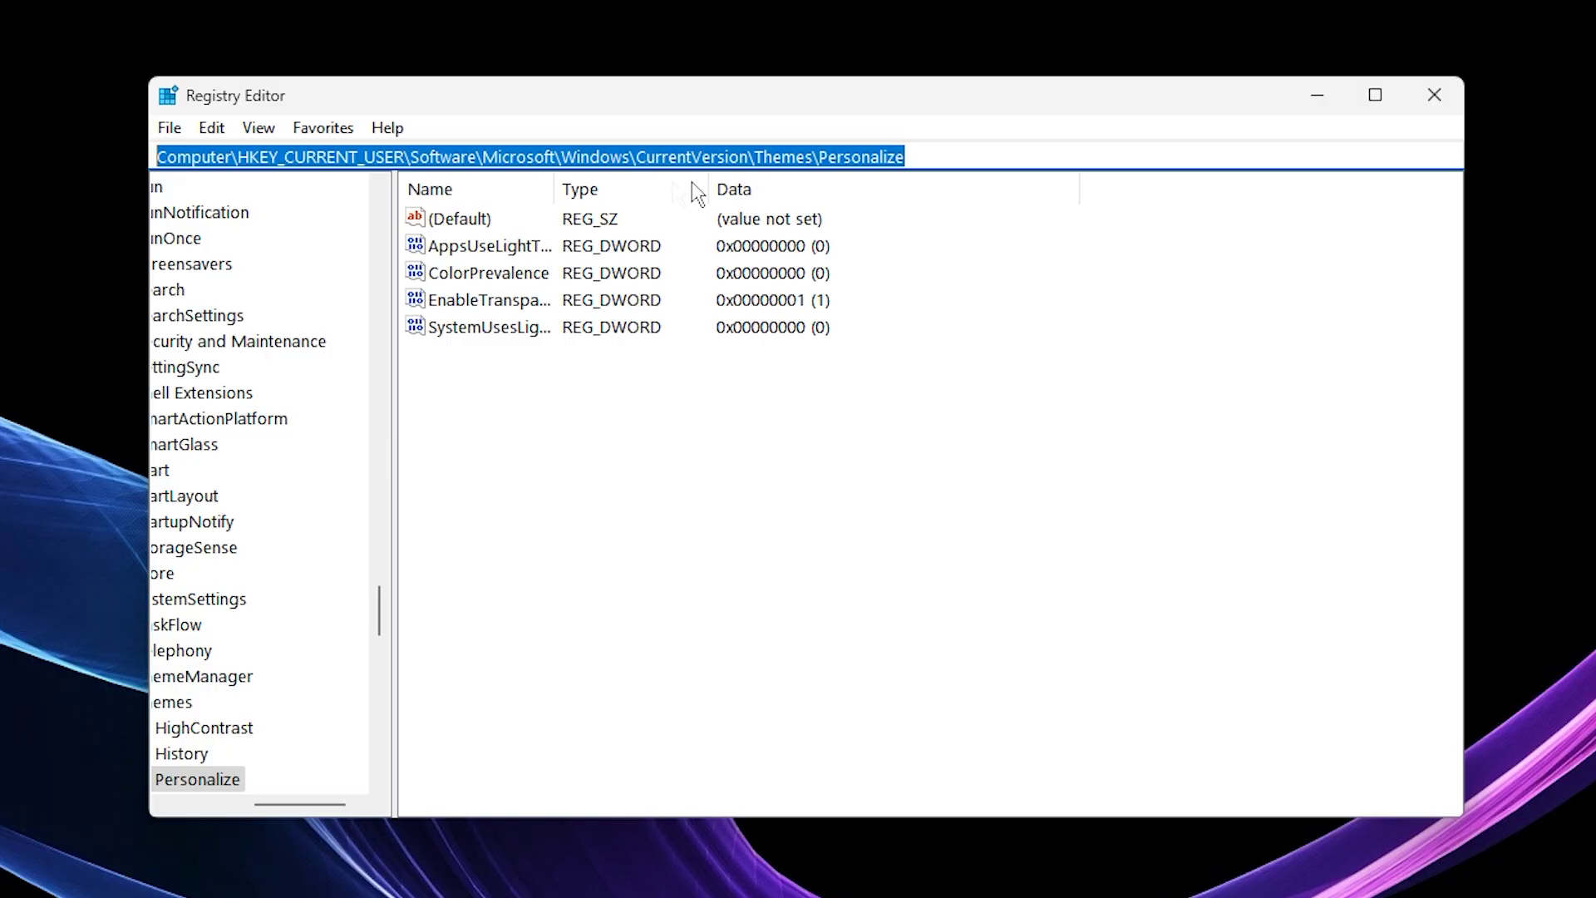
{"action": "type", "text": "HKEY_LOCAL_MACHINE\\SYSTEM\\CurrentControlSet\\Control\\Session Manager\\Memory Management"}
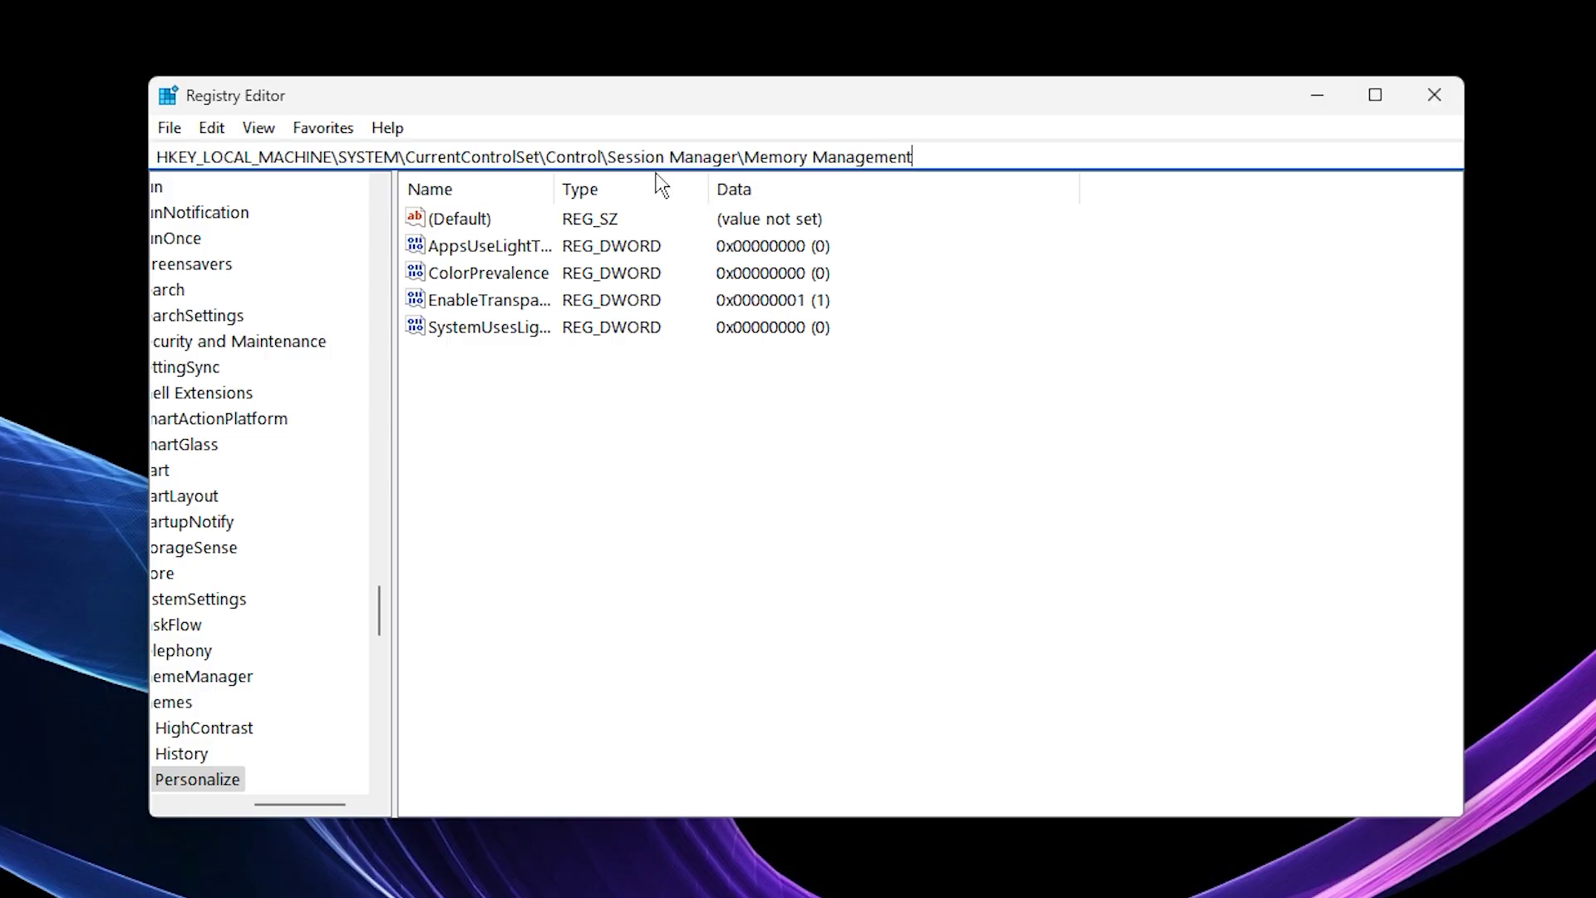
{"action": "key", "text": "Return"}
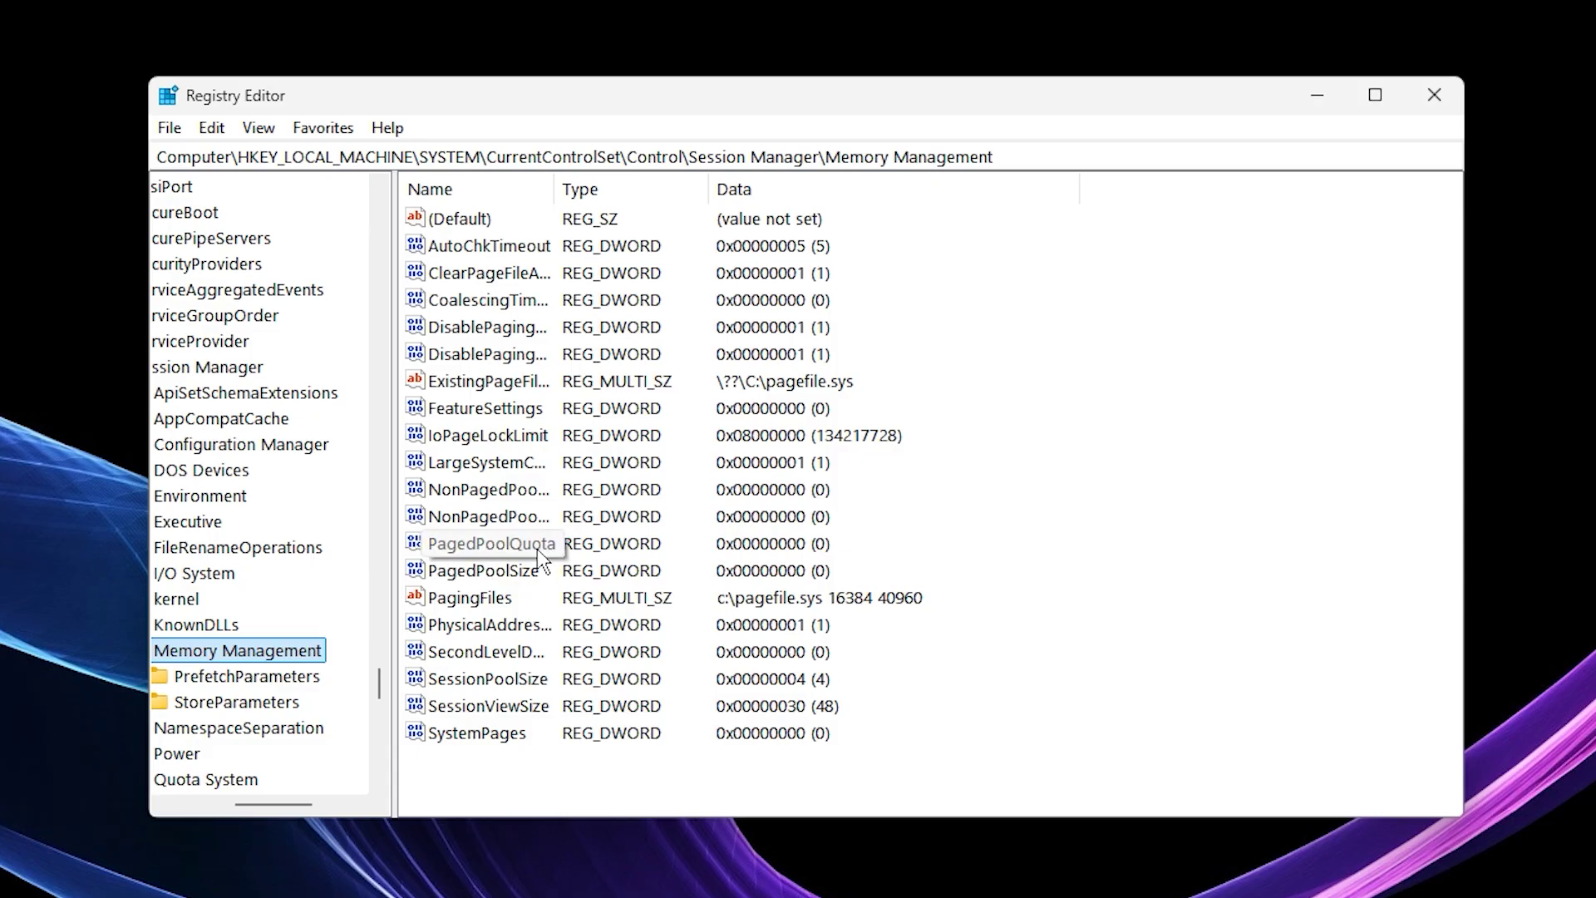
Edit LargeSystemCache and confirm its value data as 1.
{"action": "left_click", "coordinate": [498, 465]}
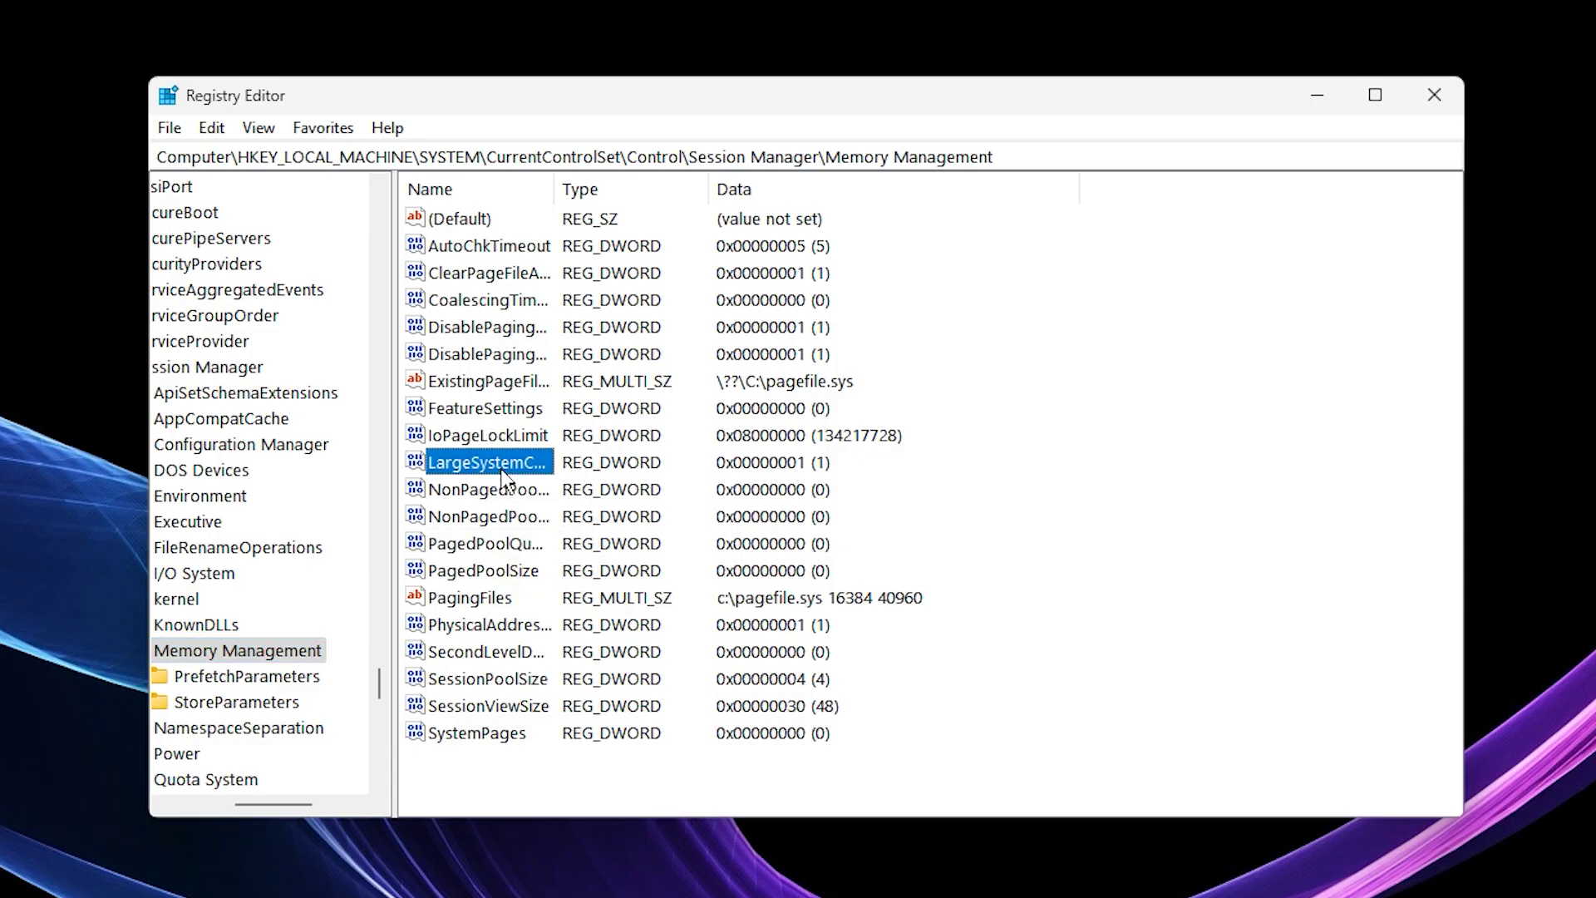
{"action": "double_click", "coordinate": [499, 464]}
{"action": "left_click", "coordinate": [264, 339]}
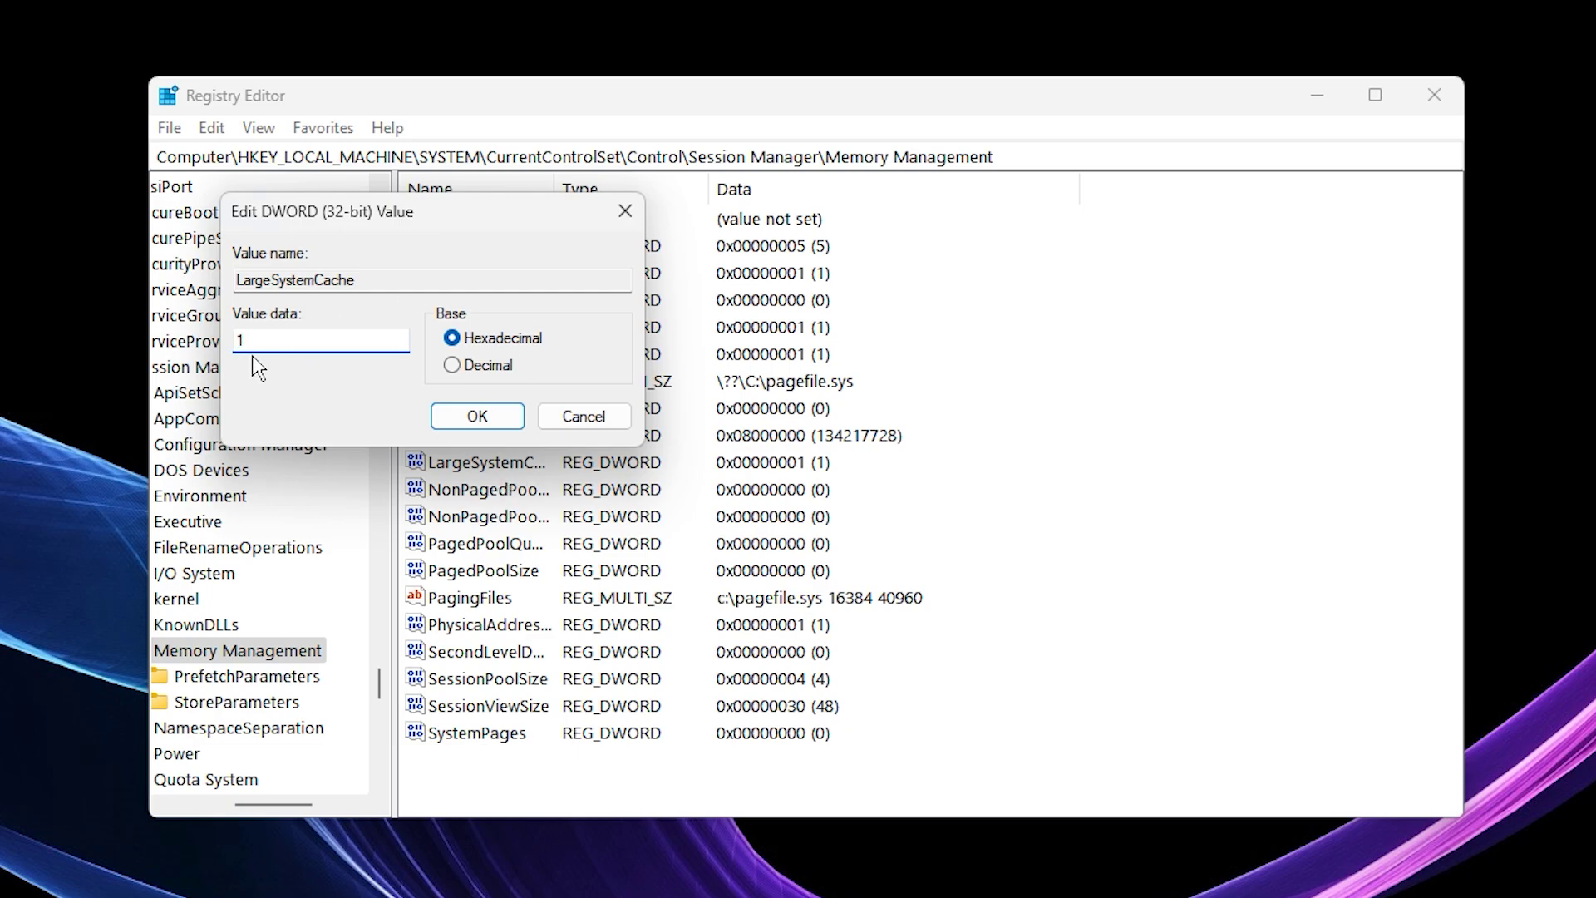
{"action": "left_click", "coordinate": [478, 420]}
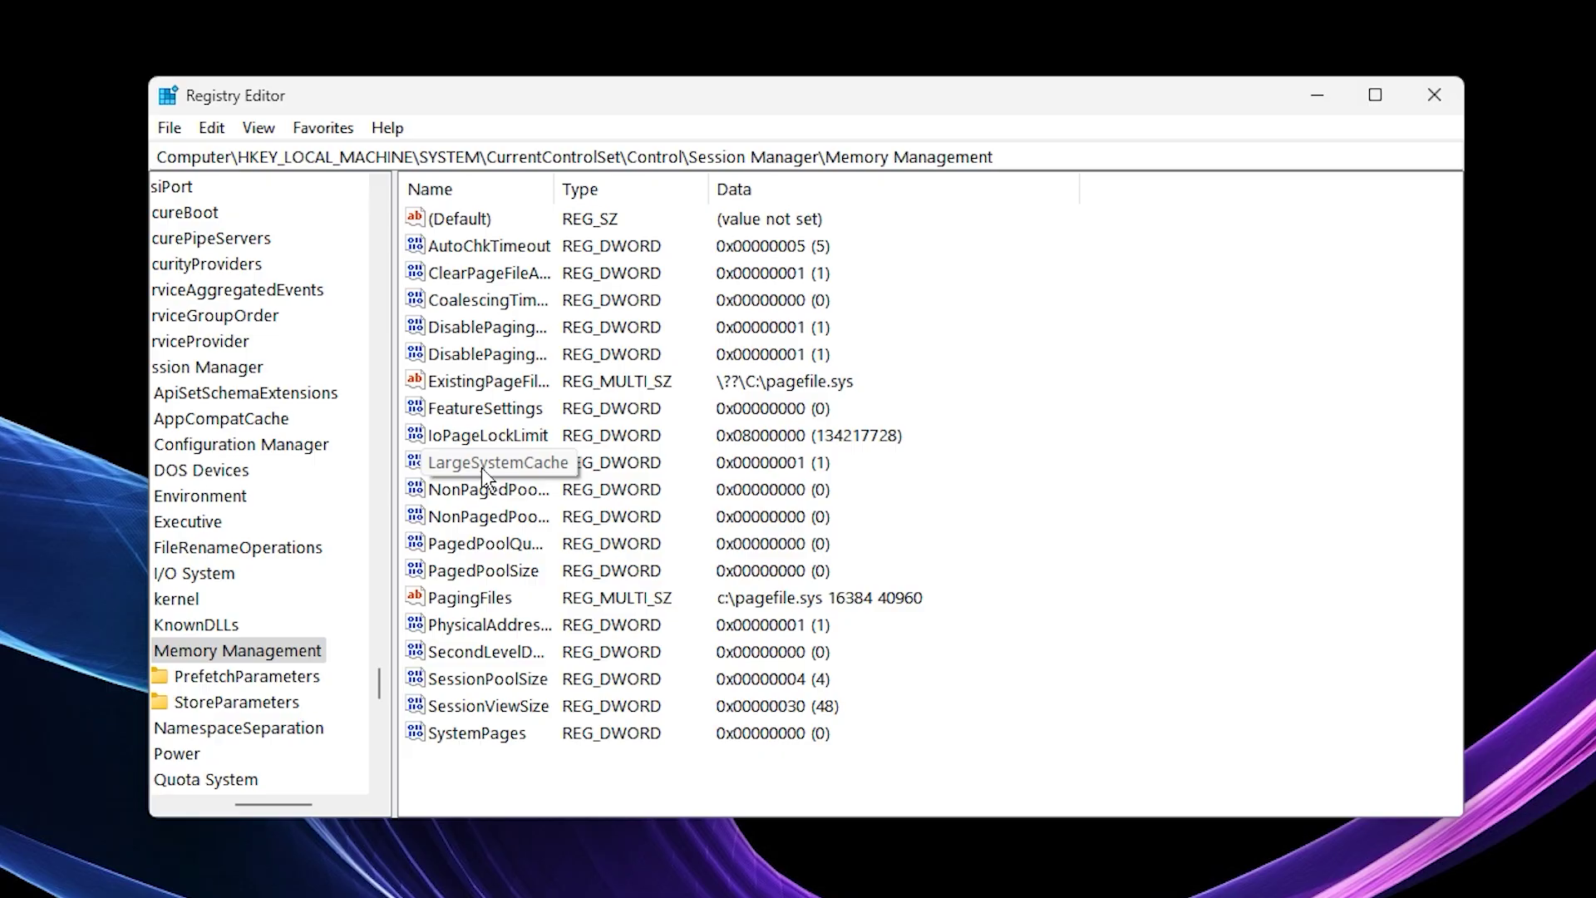
Edit ClearPageFileAtShutdown and confirm its value data stays 1.
{"action": "left_click", "coordinate": [491, 276]}
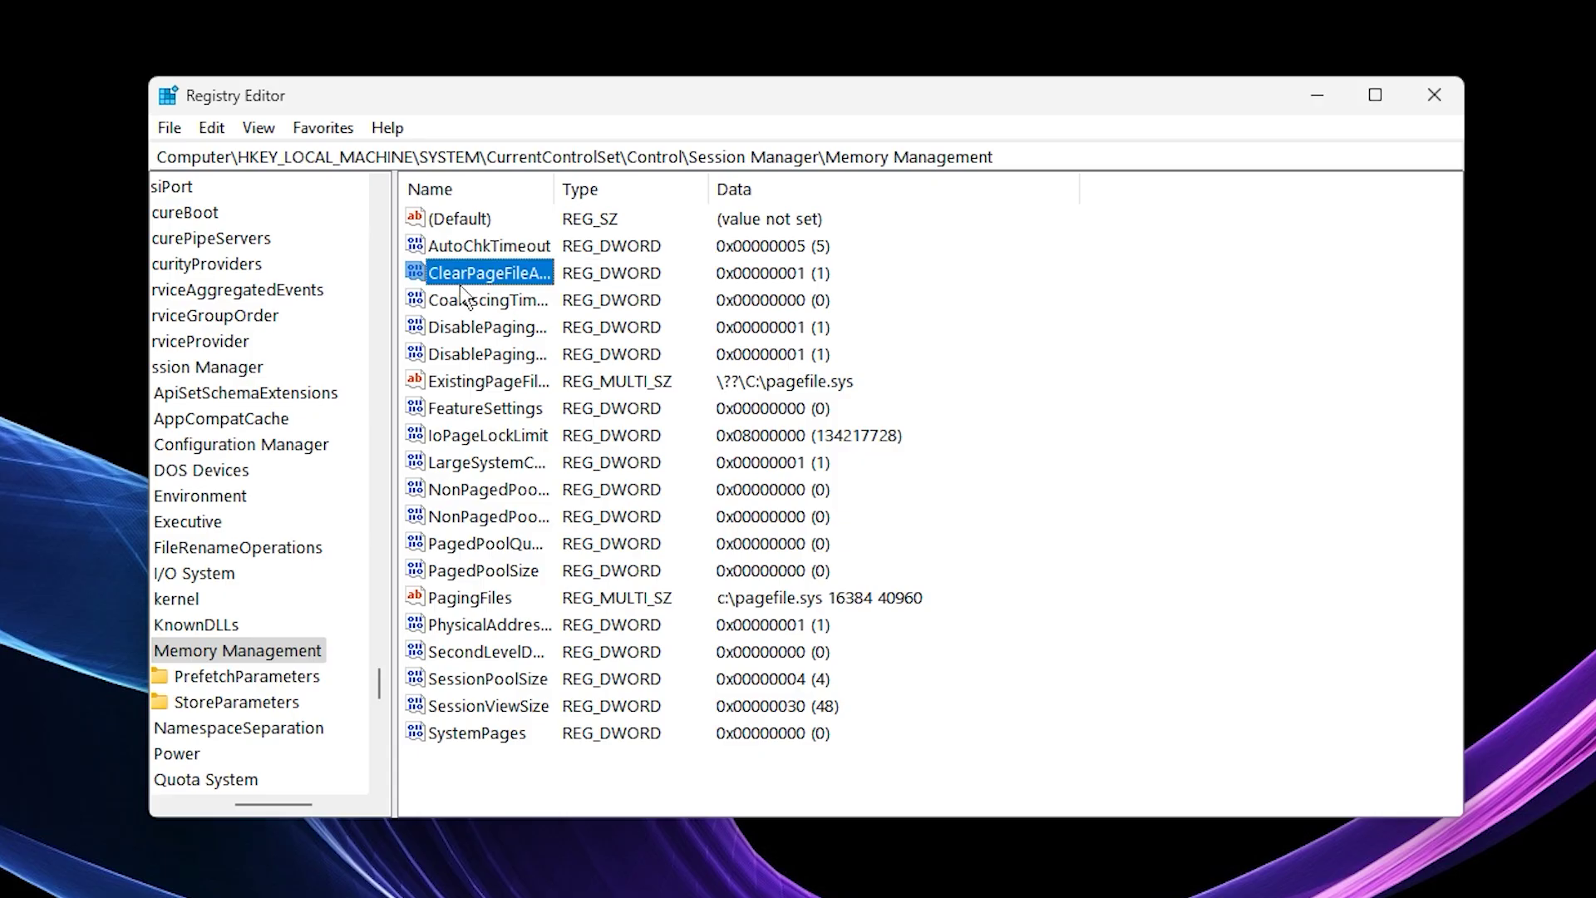
{"action": "double_click", "coordinate": [466, 278]}
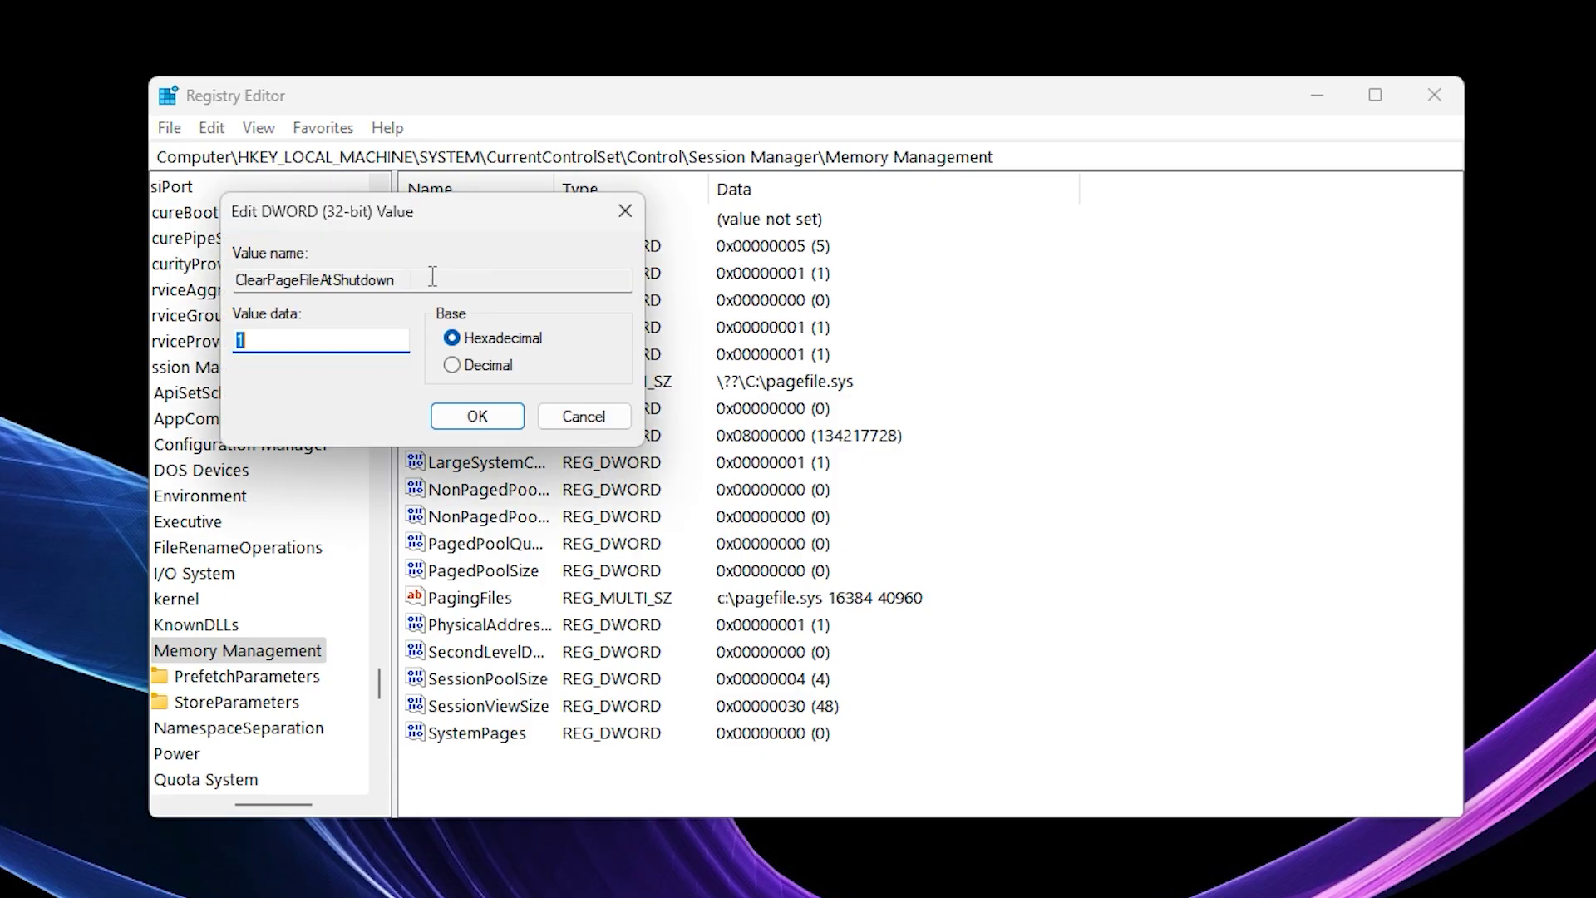
{"action": "left_click", "coordinate": [459, 418]}
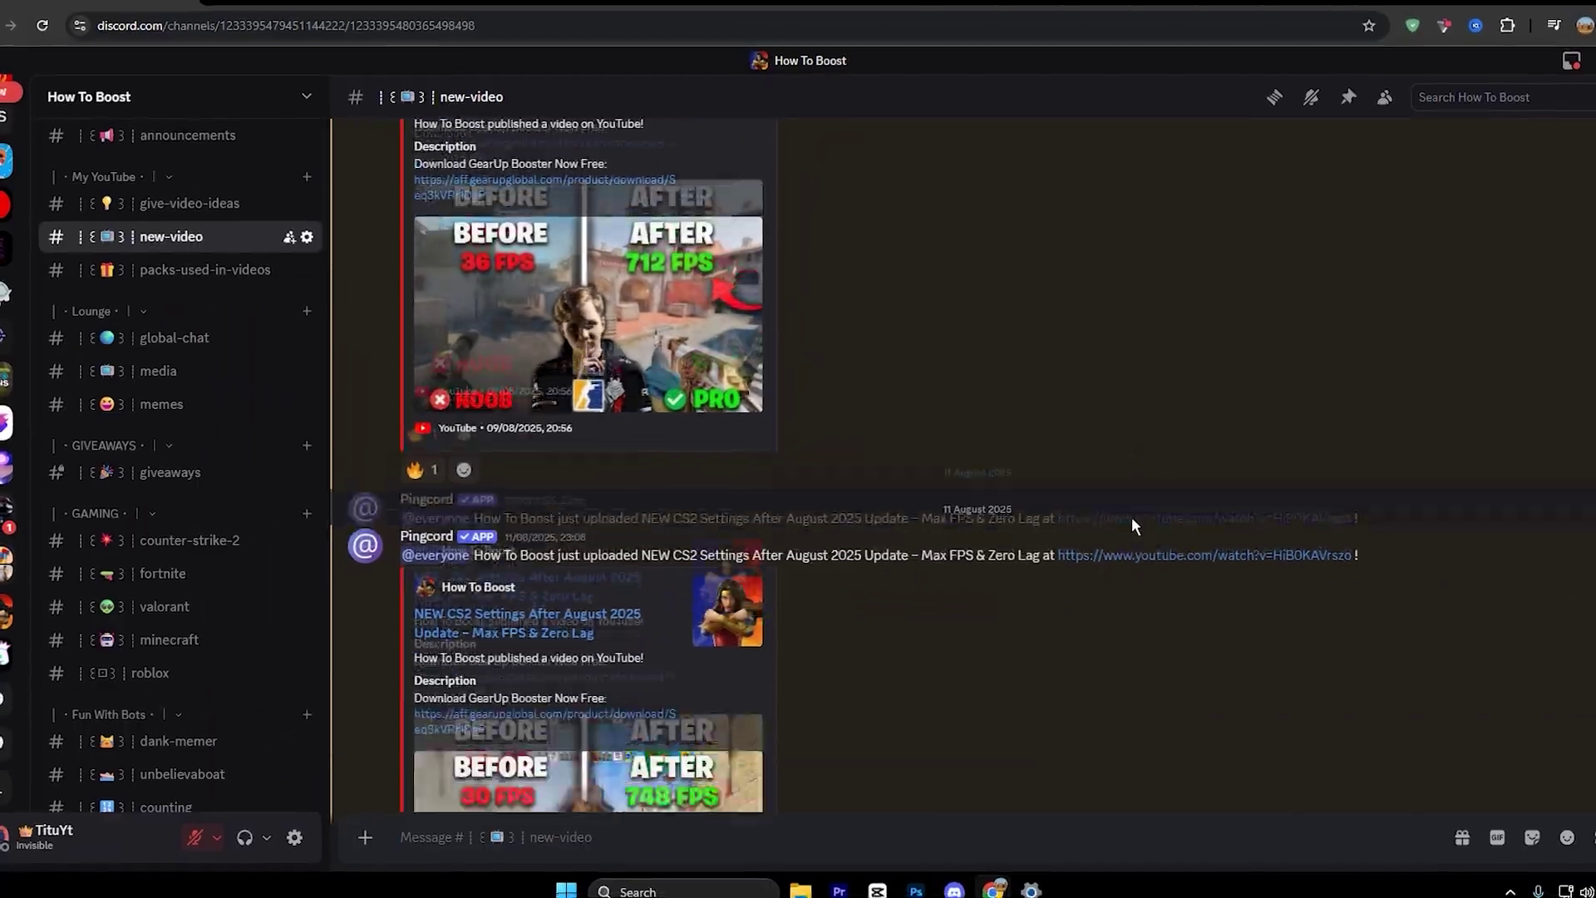
{"action": "scroll", "coordinate": [1131, 516], "scroll_direction": "down", "scroll_amount": 10}
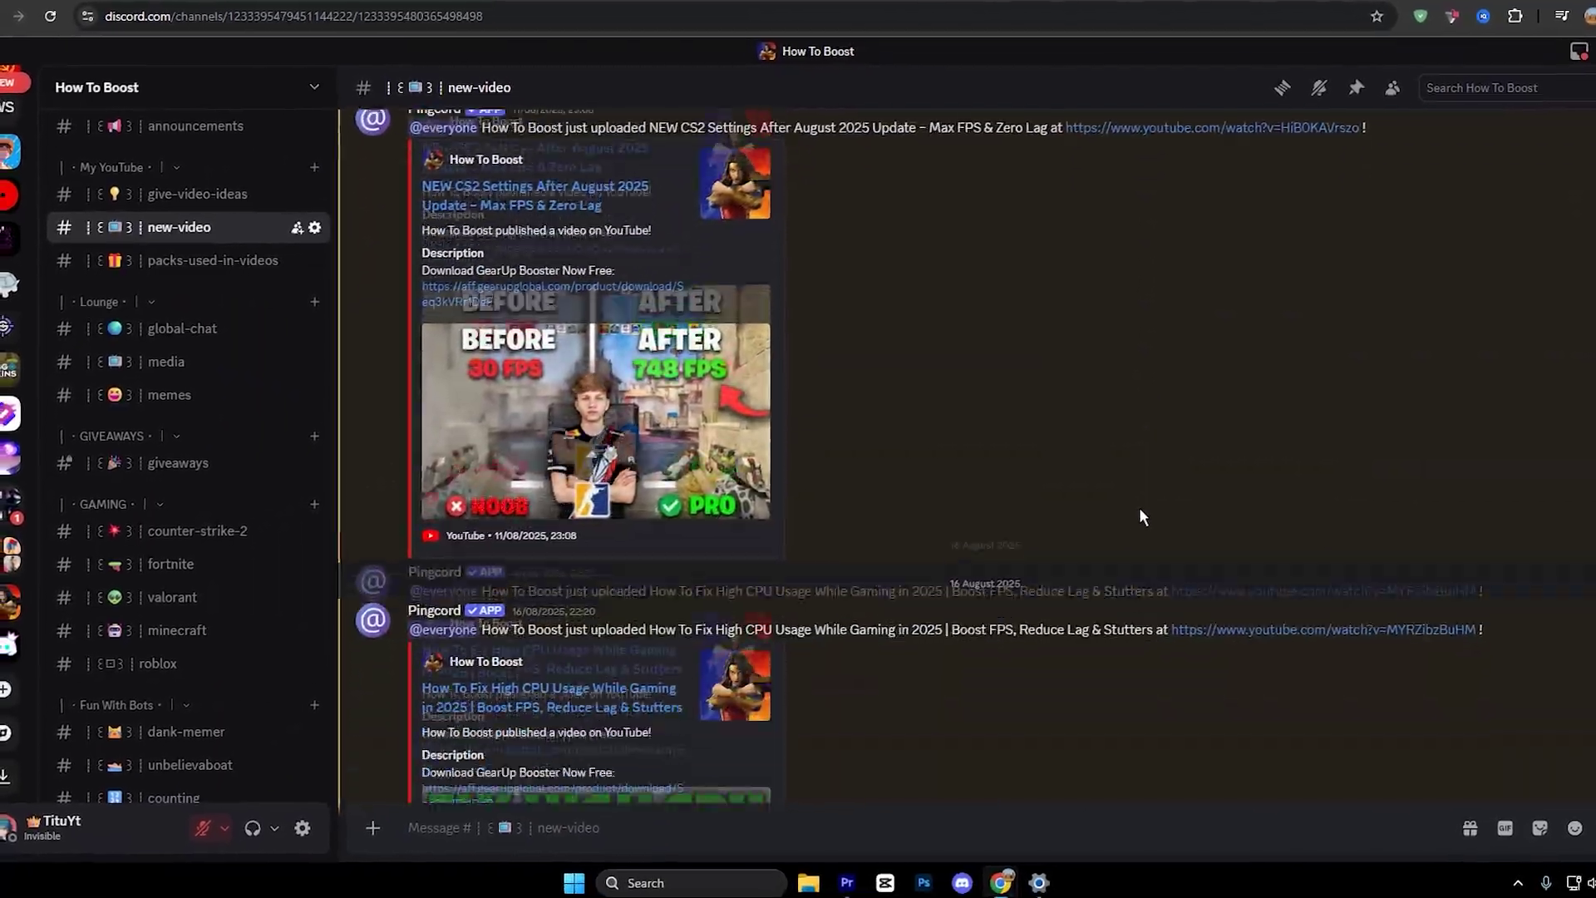
{"action": "scroll", "coordinate": [1150, 522], "scroll_direction": "down", "scroll_amount": 15}
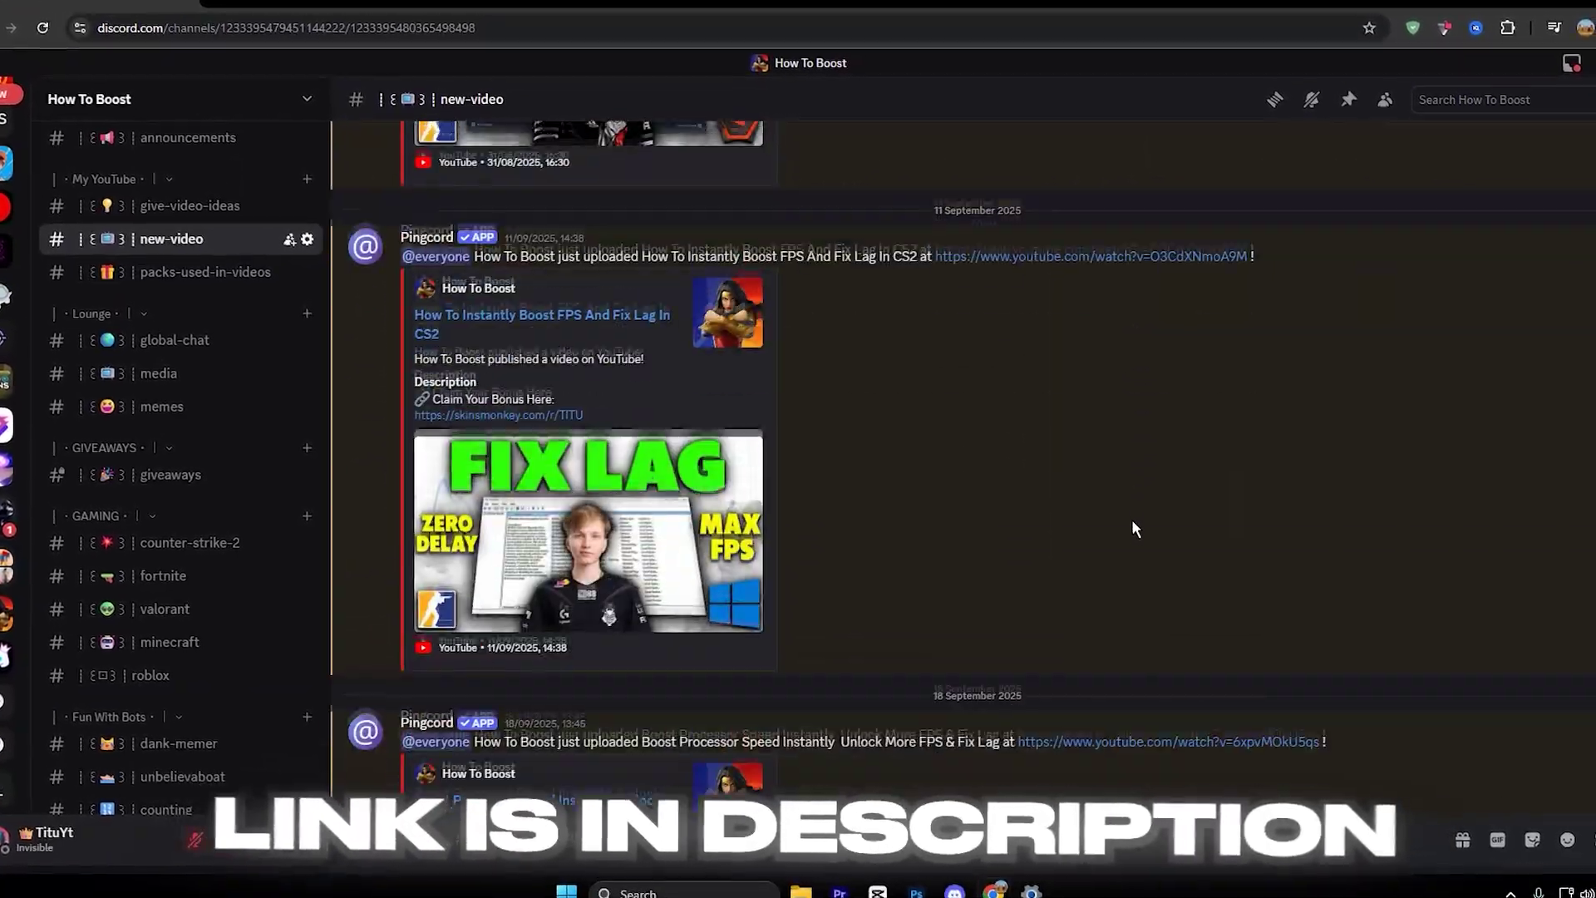
{"action": "scroll", "coordinate": [1122, 521], "scroll_direction": "down", "scroll_amount": 15}
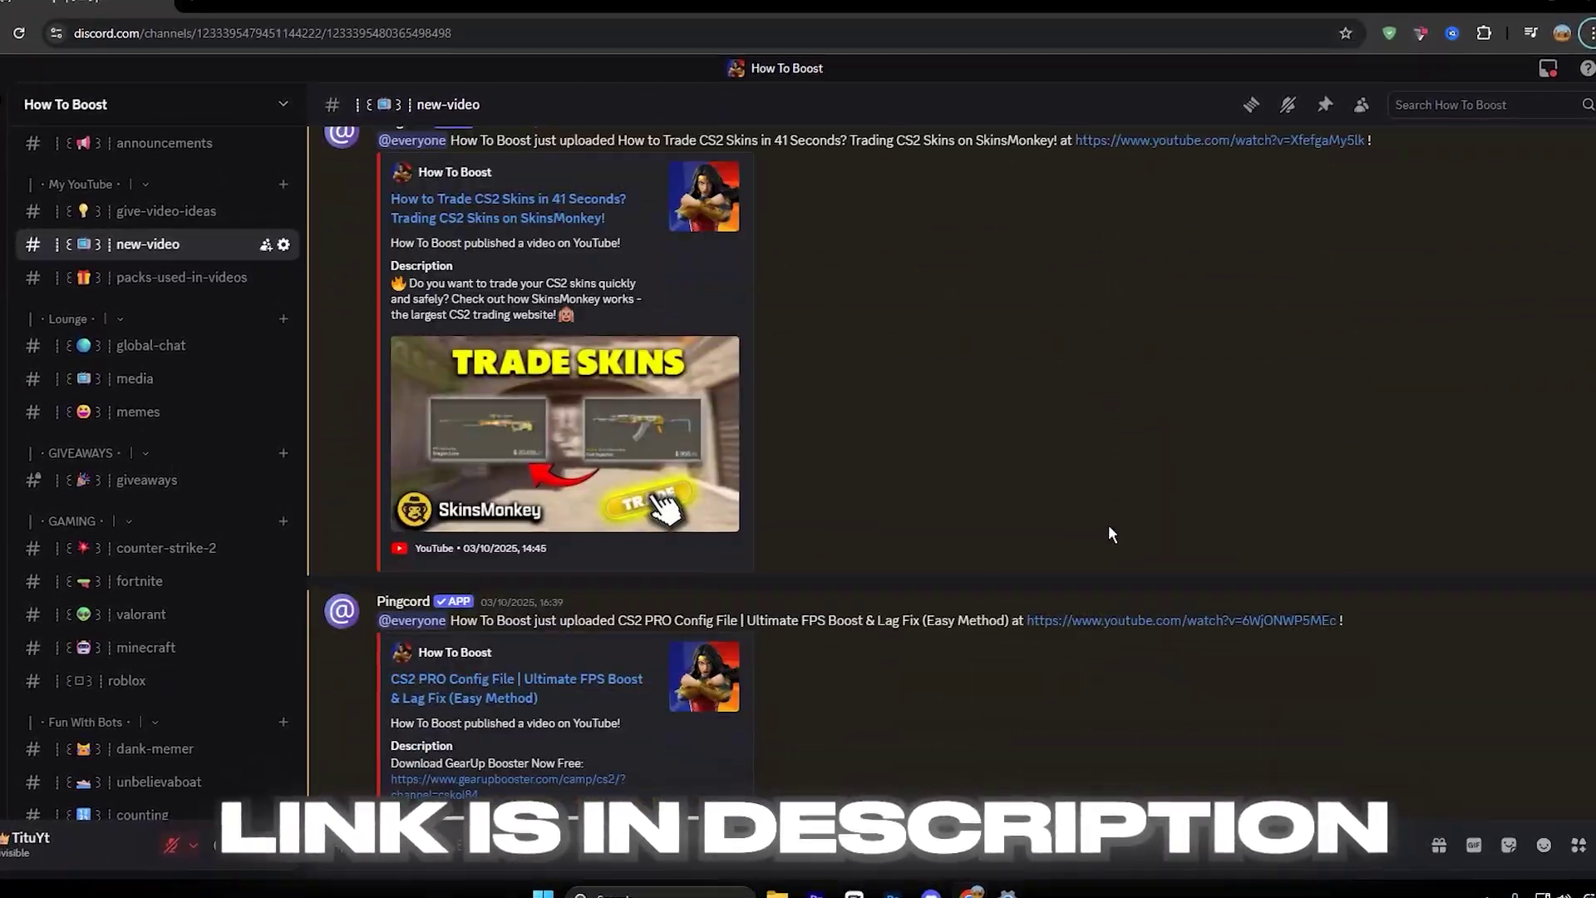
{"action": "scroll", "coordinate": [1118, 535], "scroll_direction": "down", "scroll_amount": 15}
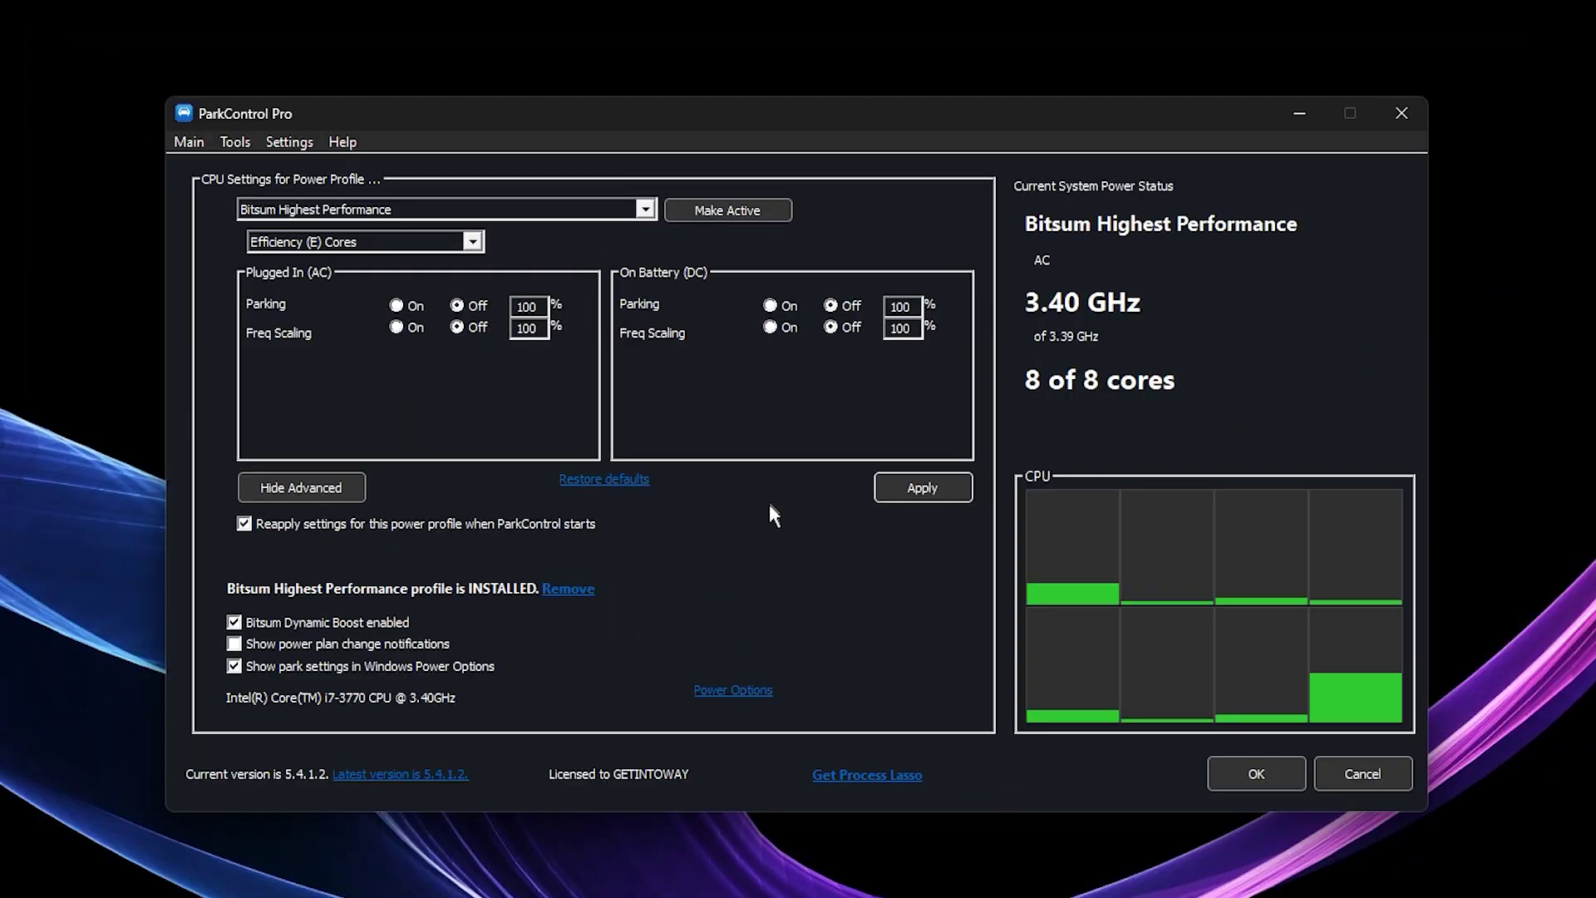
Choose Bitsum Highest Performance as the power profile, leaving Bitsum Dynamic Boost enabled.
{"action": "left_click", "coordinate": [645, 210]}
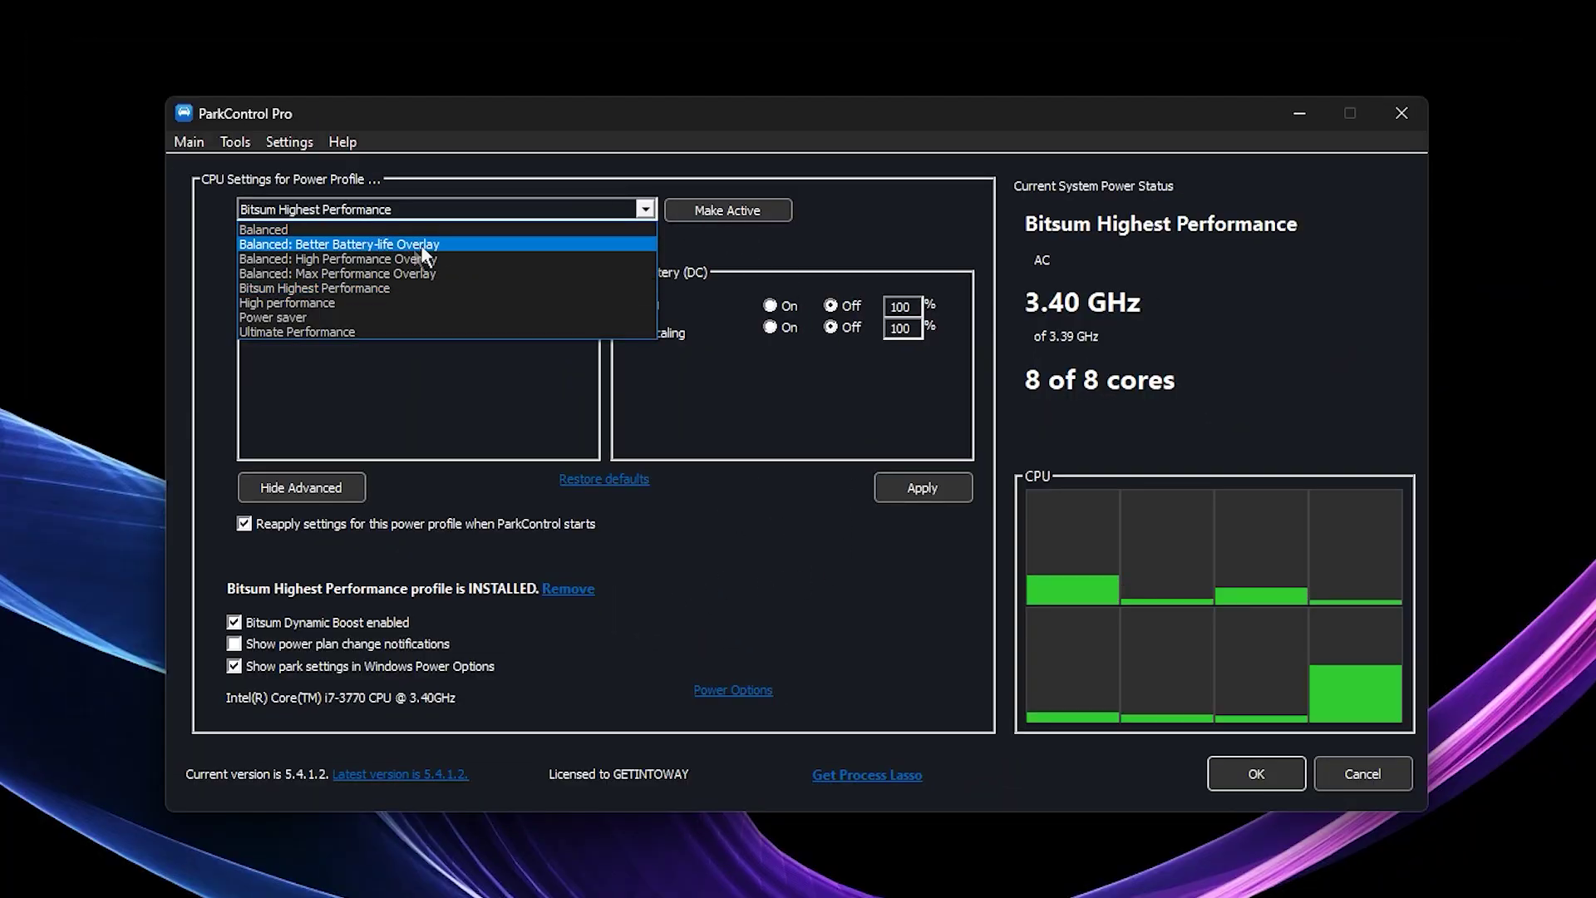
{"action": "left_click", "coordinate": [327, 289]}
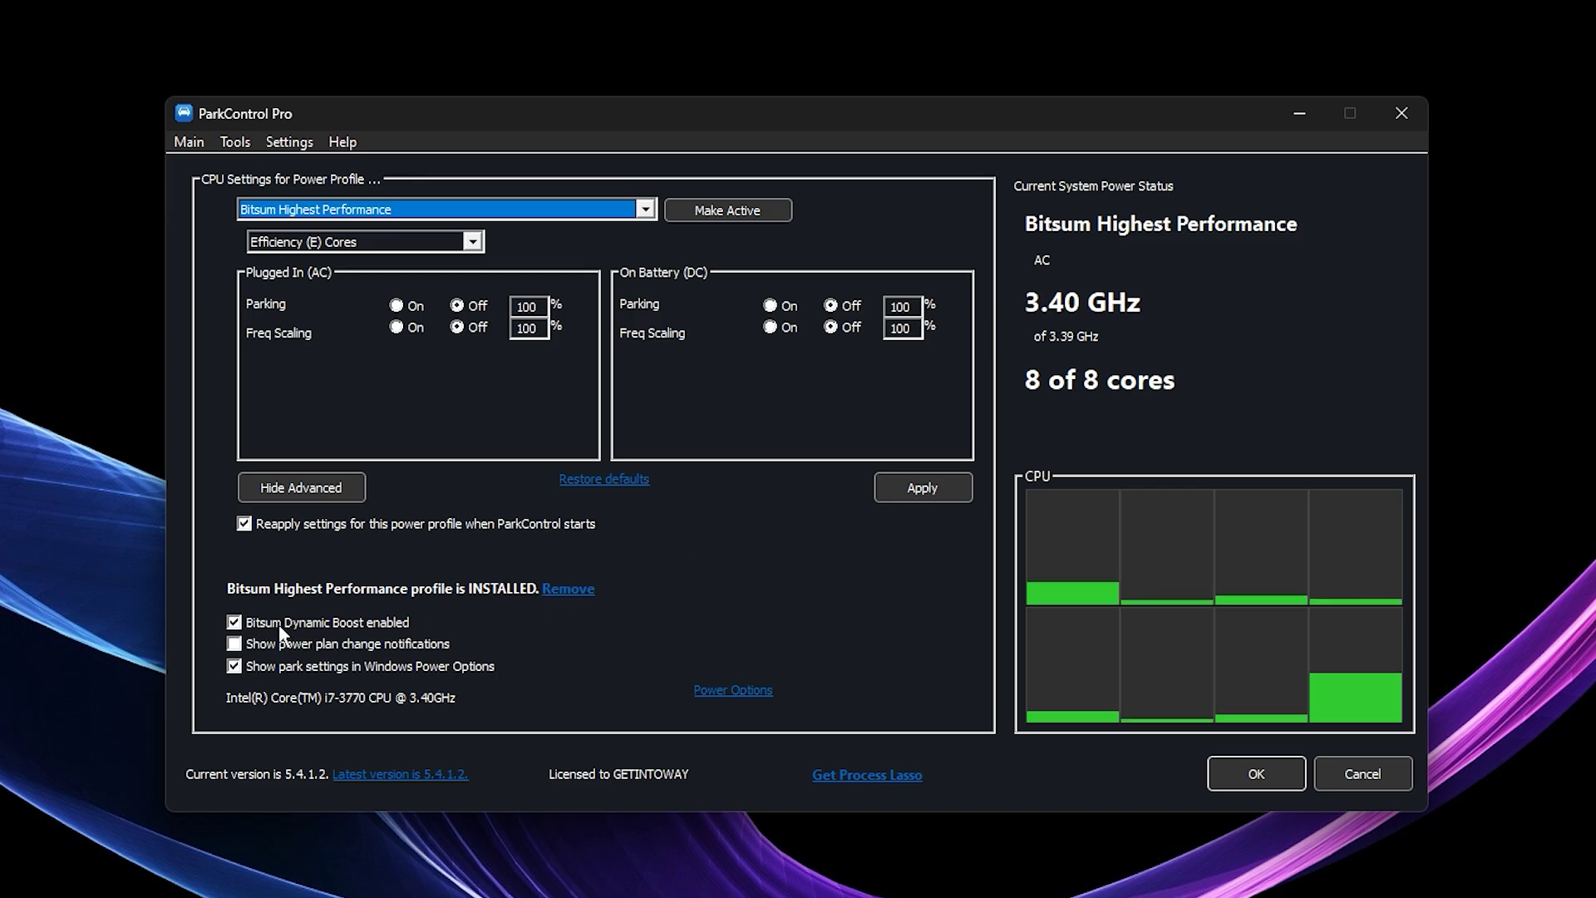
{"action": "mouse_move", "coordinate": [372, 632]}
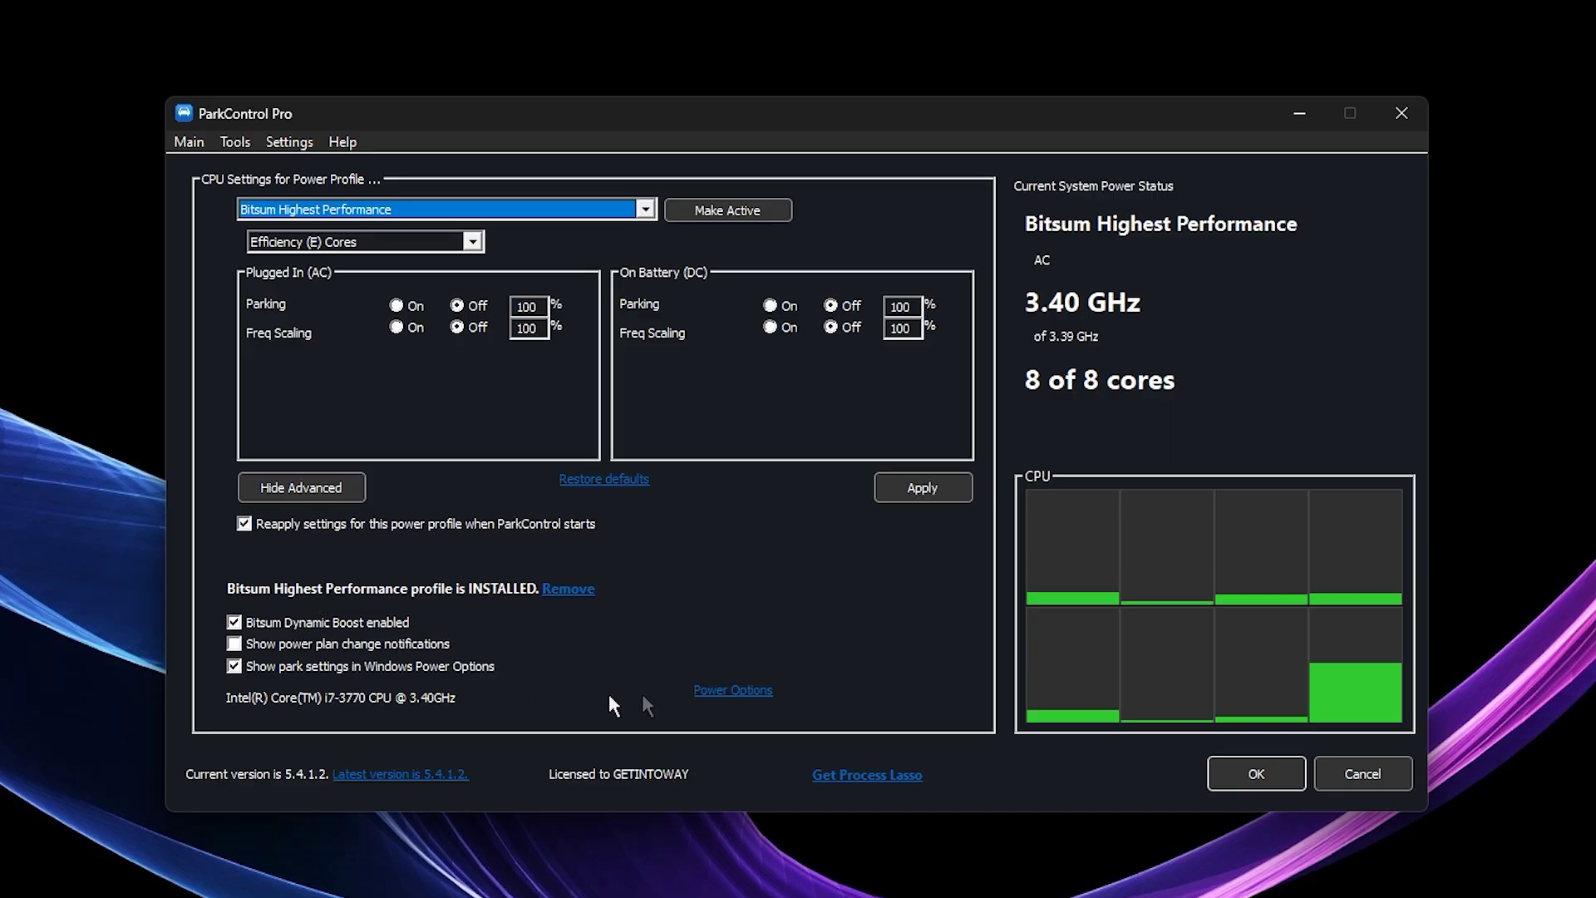
{"action": "left_click", "coordinate": [731, 692]}
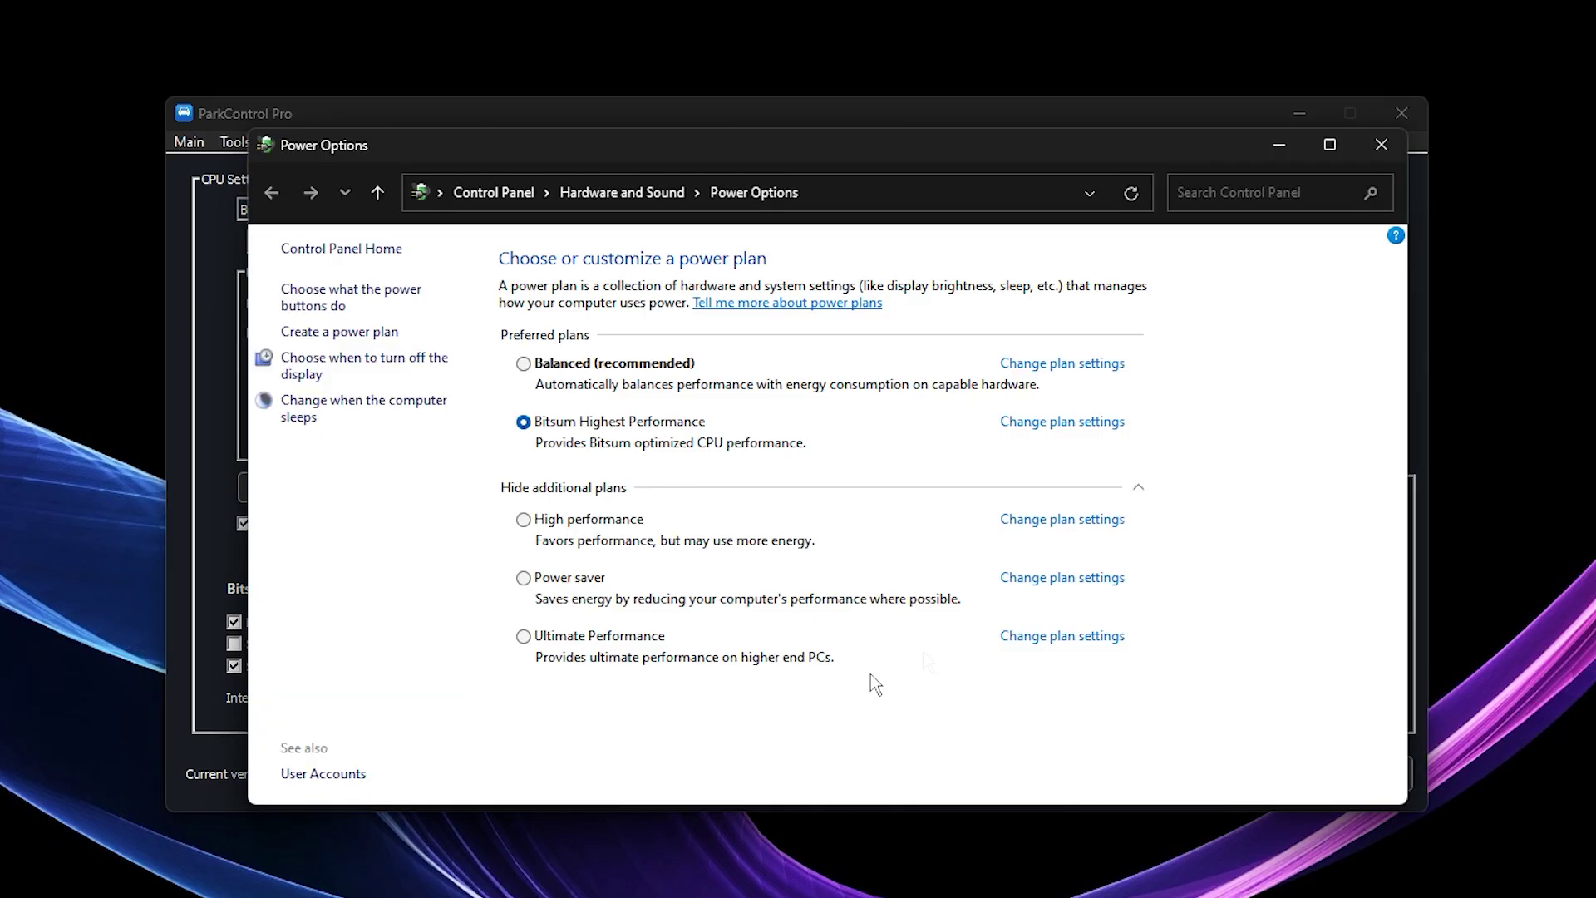
{"action": "left_click", "coordinate": [1376, 147]}
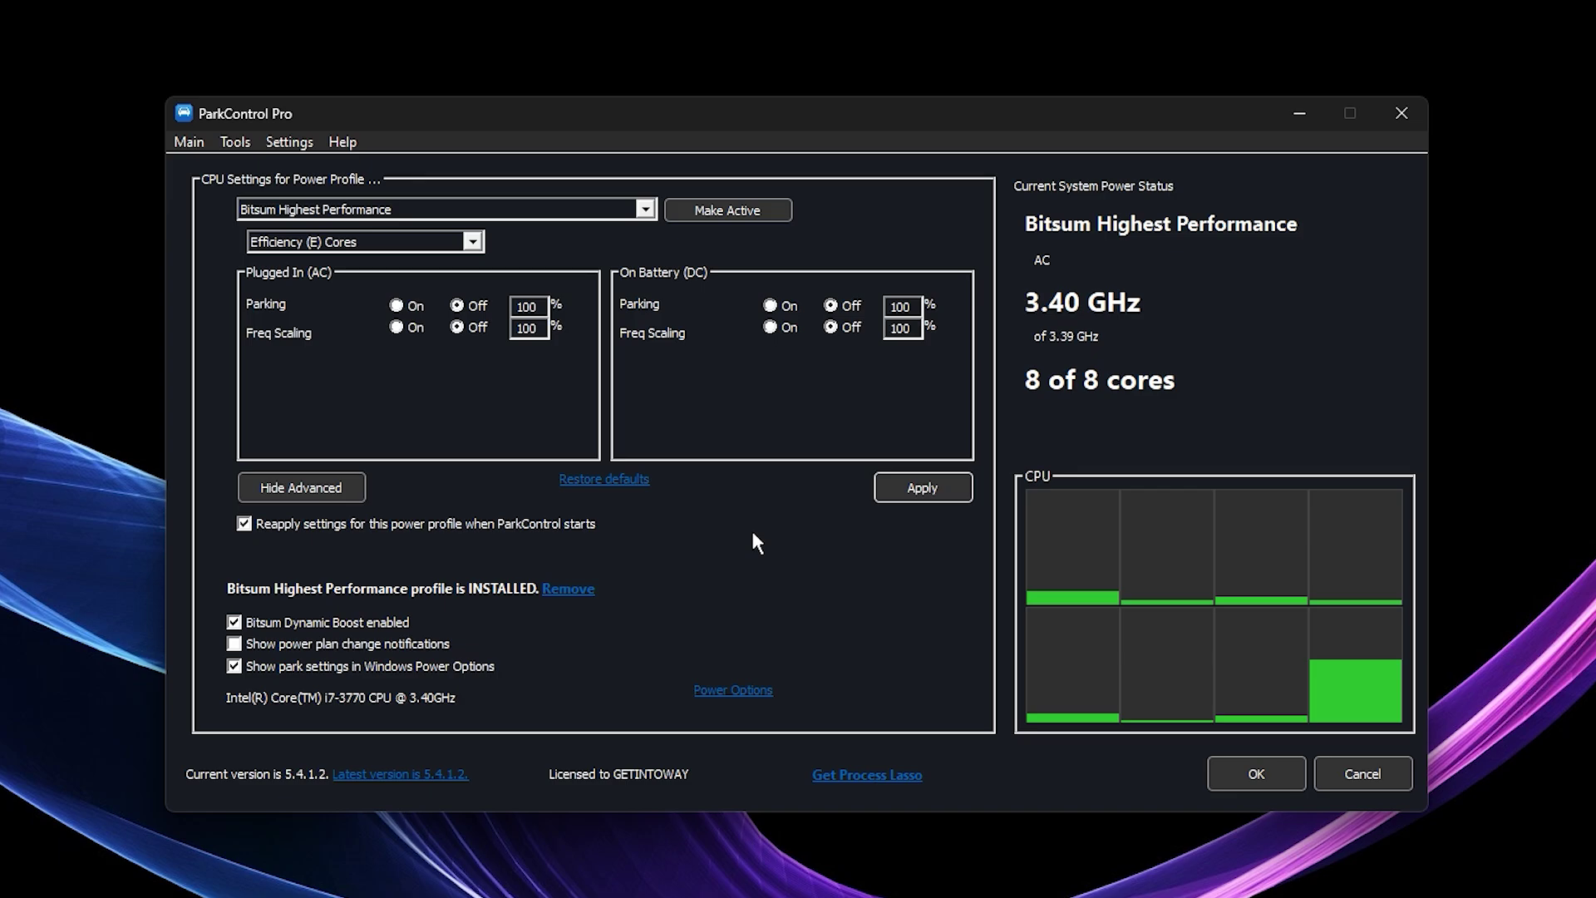
Uncheck 'Reapply settings for this power profile when ParkControl starts'.
{"action": "key", "text": "Tab"}
{"action": "key", "text": "space"}
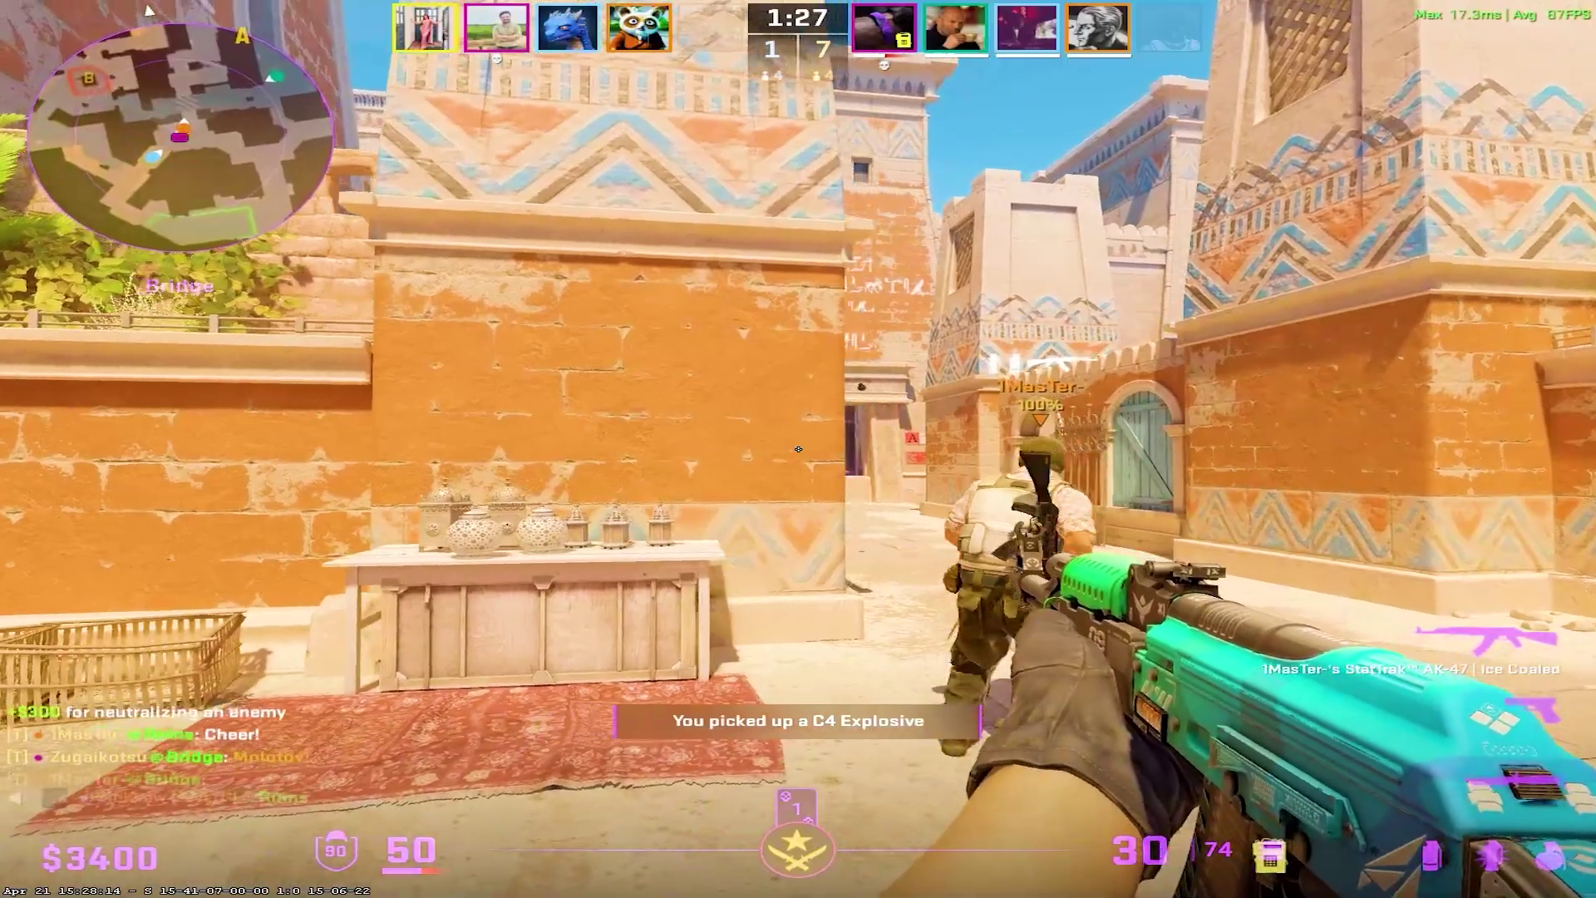
Fire at an enemy, reload, and throw a smoke toward the canal.
{"action": "left_click", "coordinate": [798, 449]}
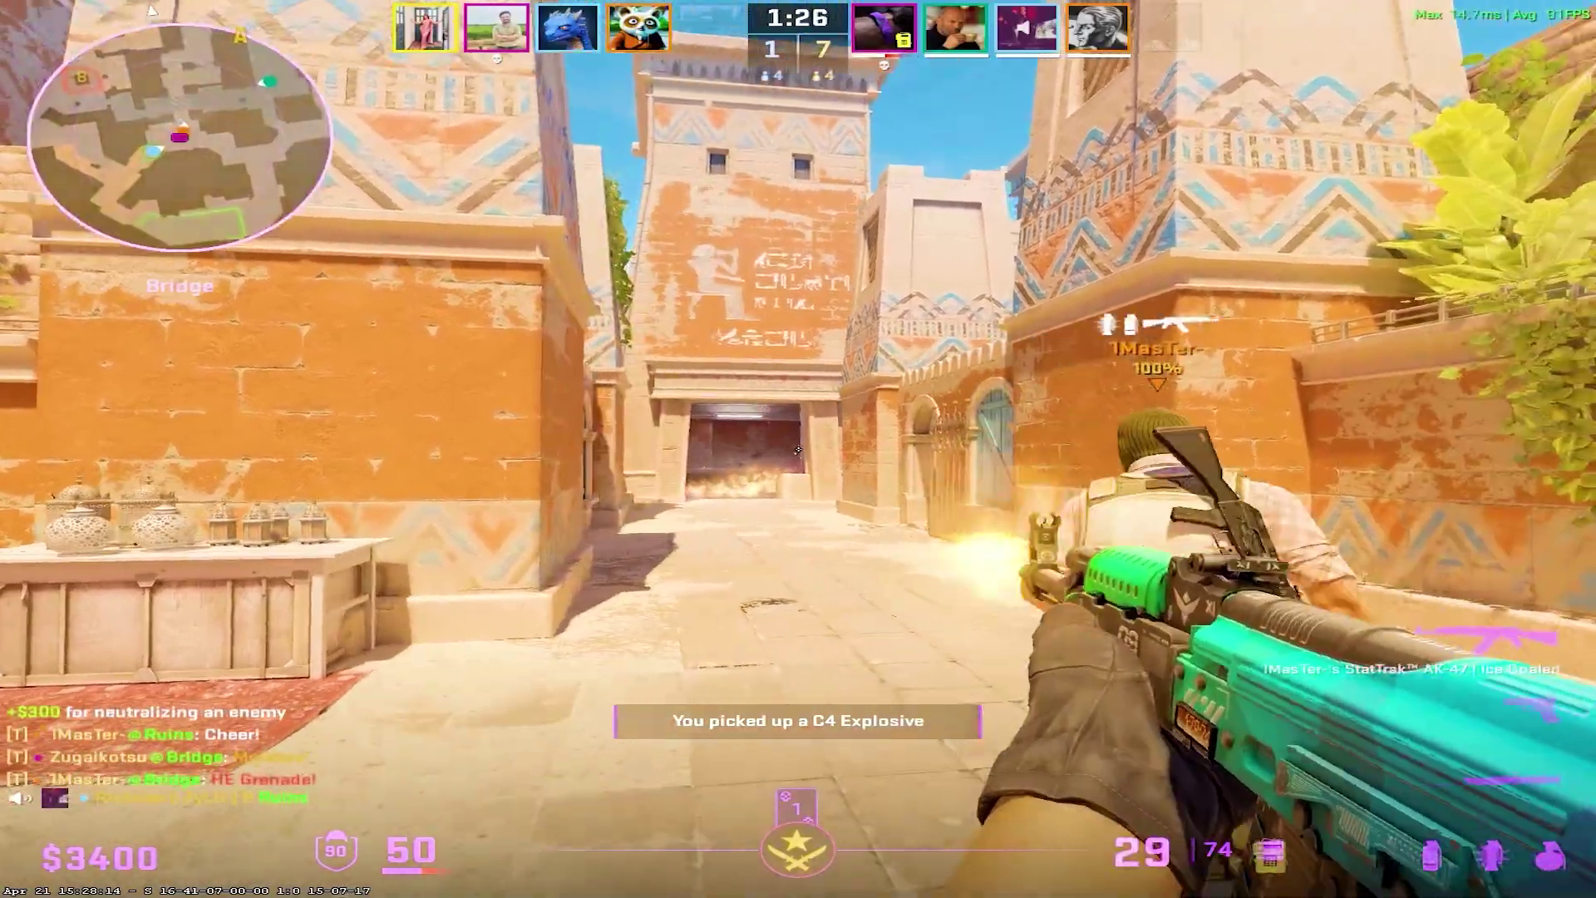
{"action": "key", "text": "r"}
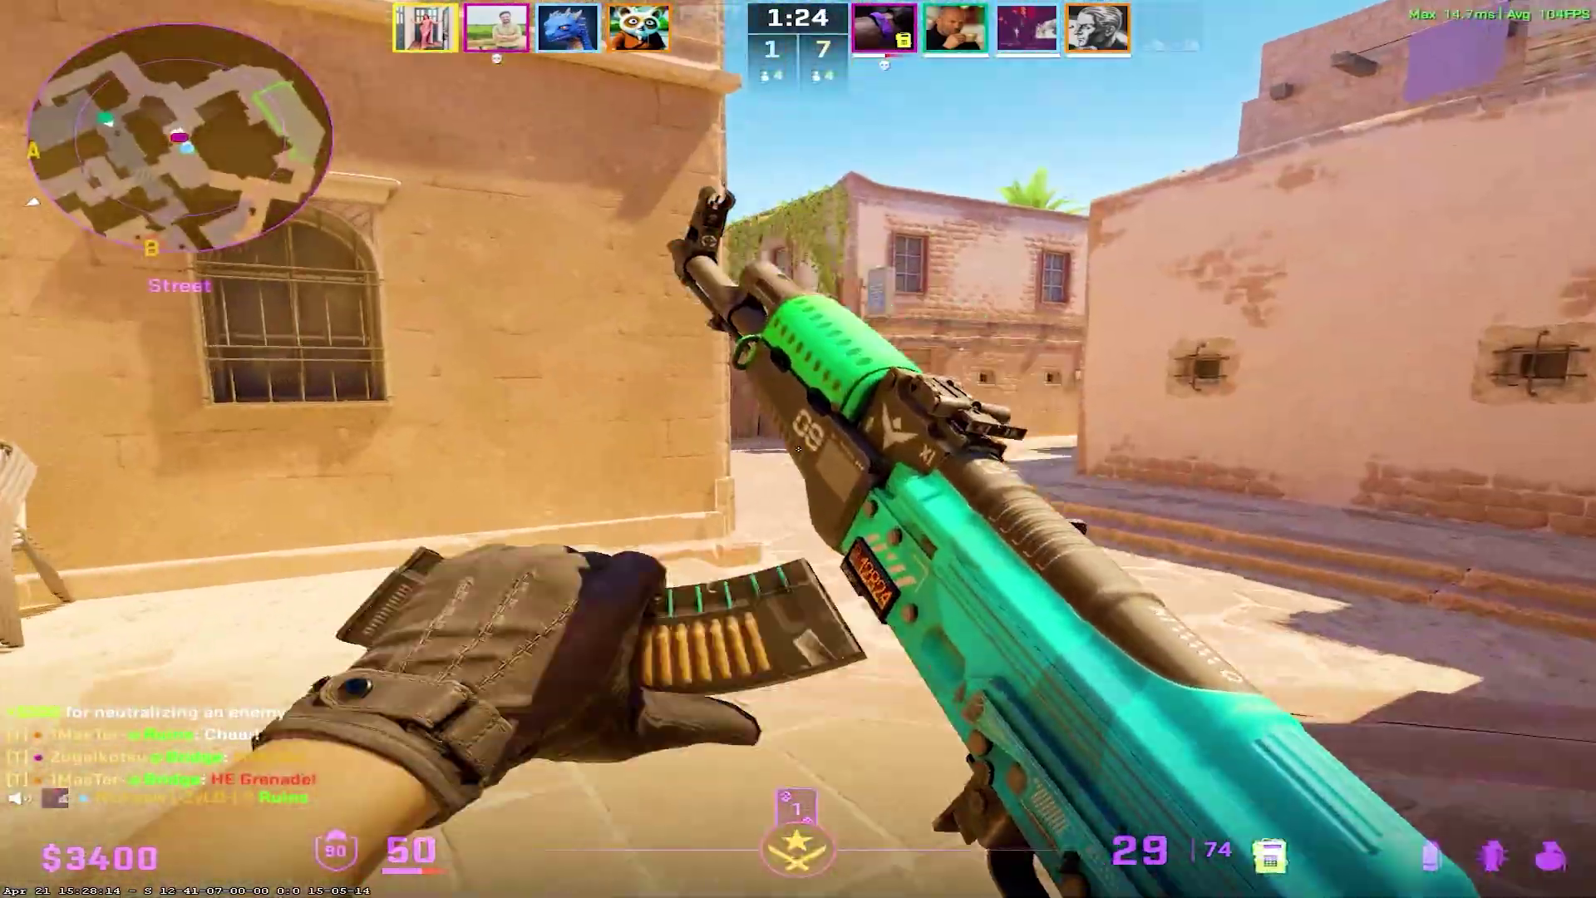
{"action": "key", "text": "3"}
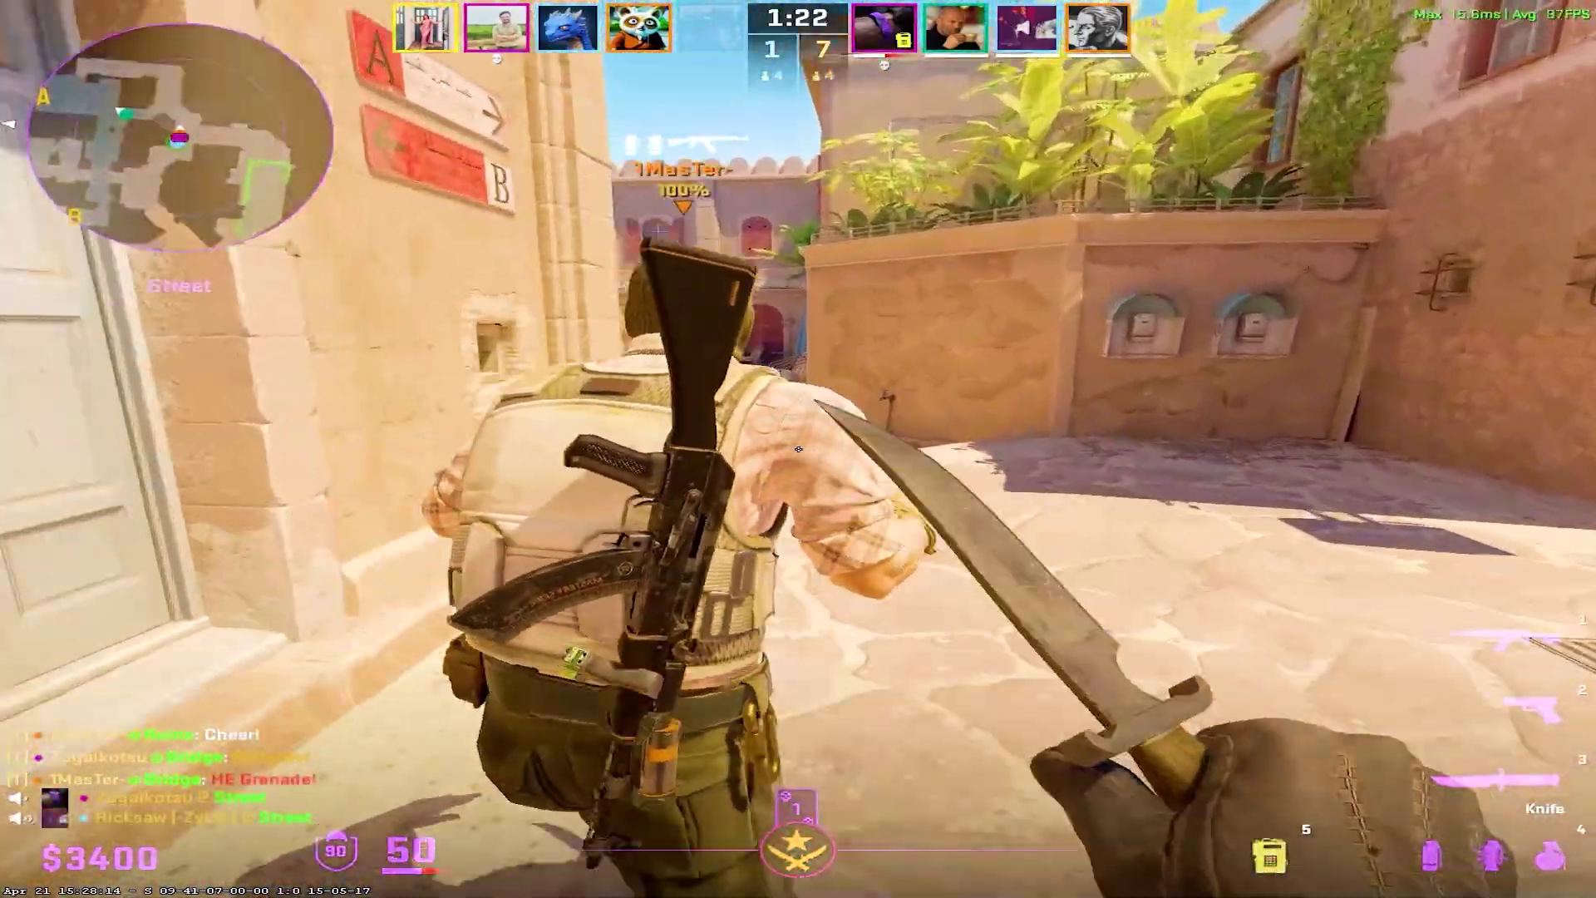
{"action": "key", "text": "4"}
{"action": "key", "text": "4"}
{"action": "left_click", "coordinate": [798, 449]}
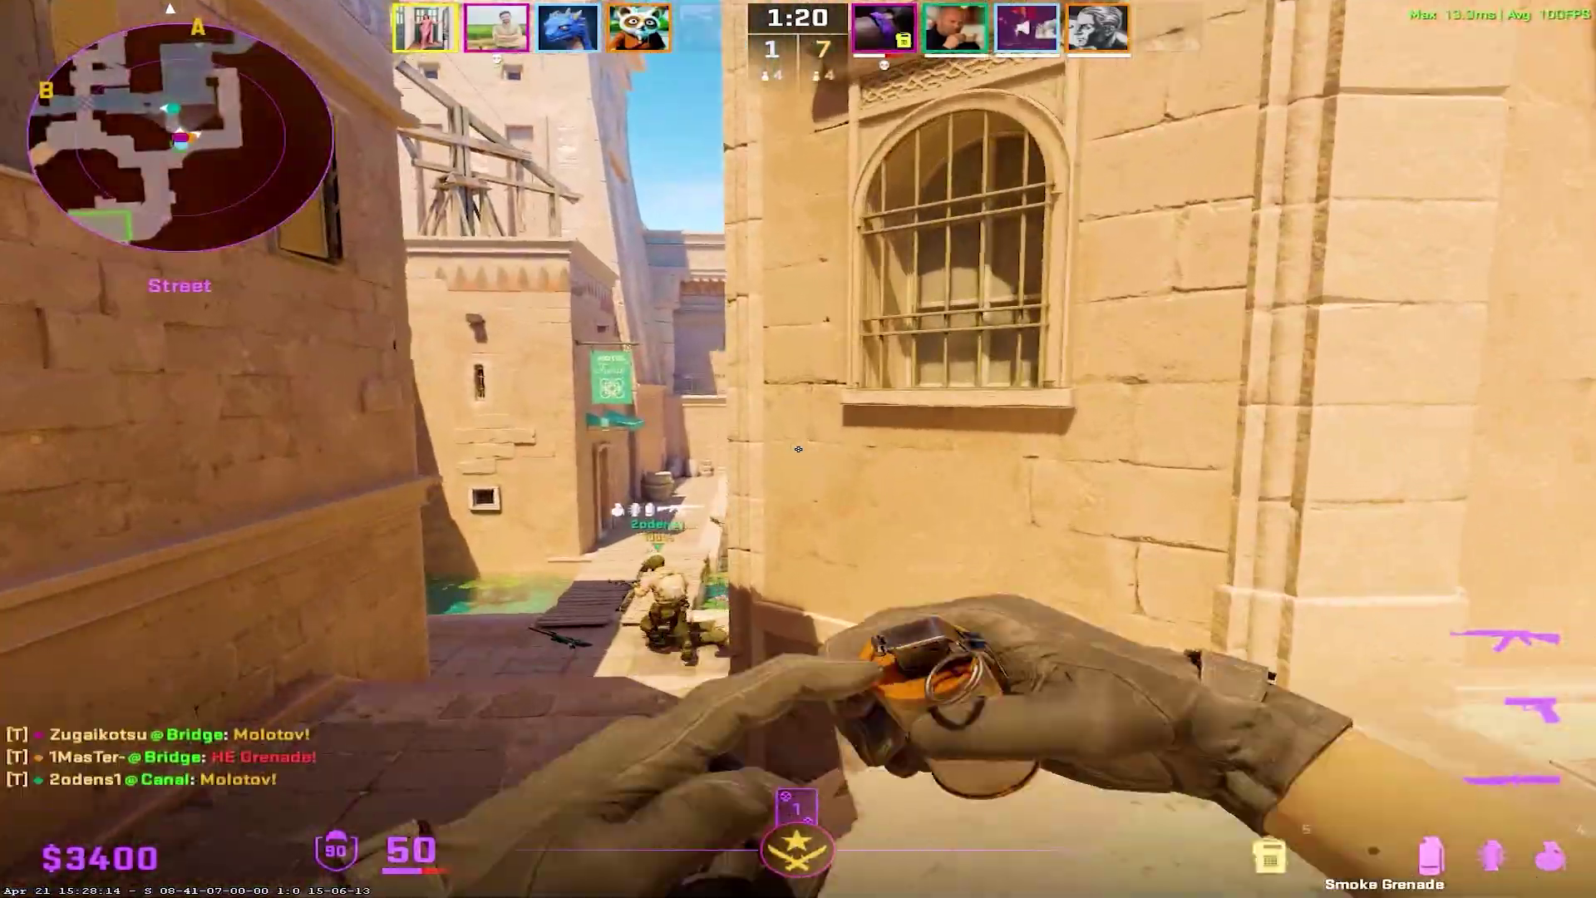
Move onto the canal bridge and throw a flashbang toward the archways.
{"action": "key", "text": "w"}
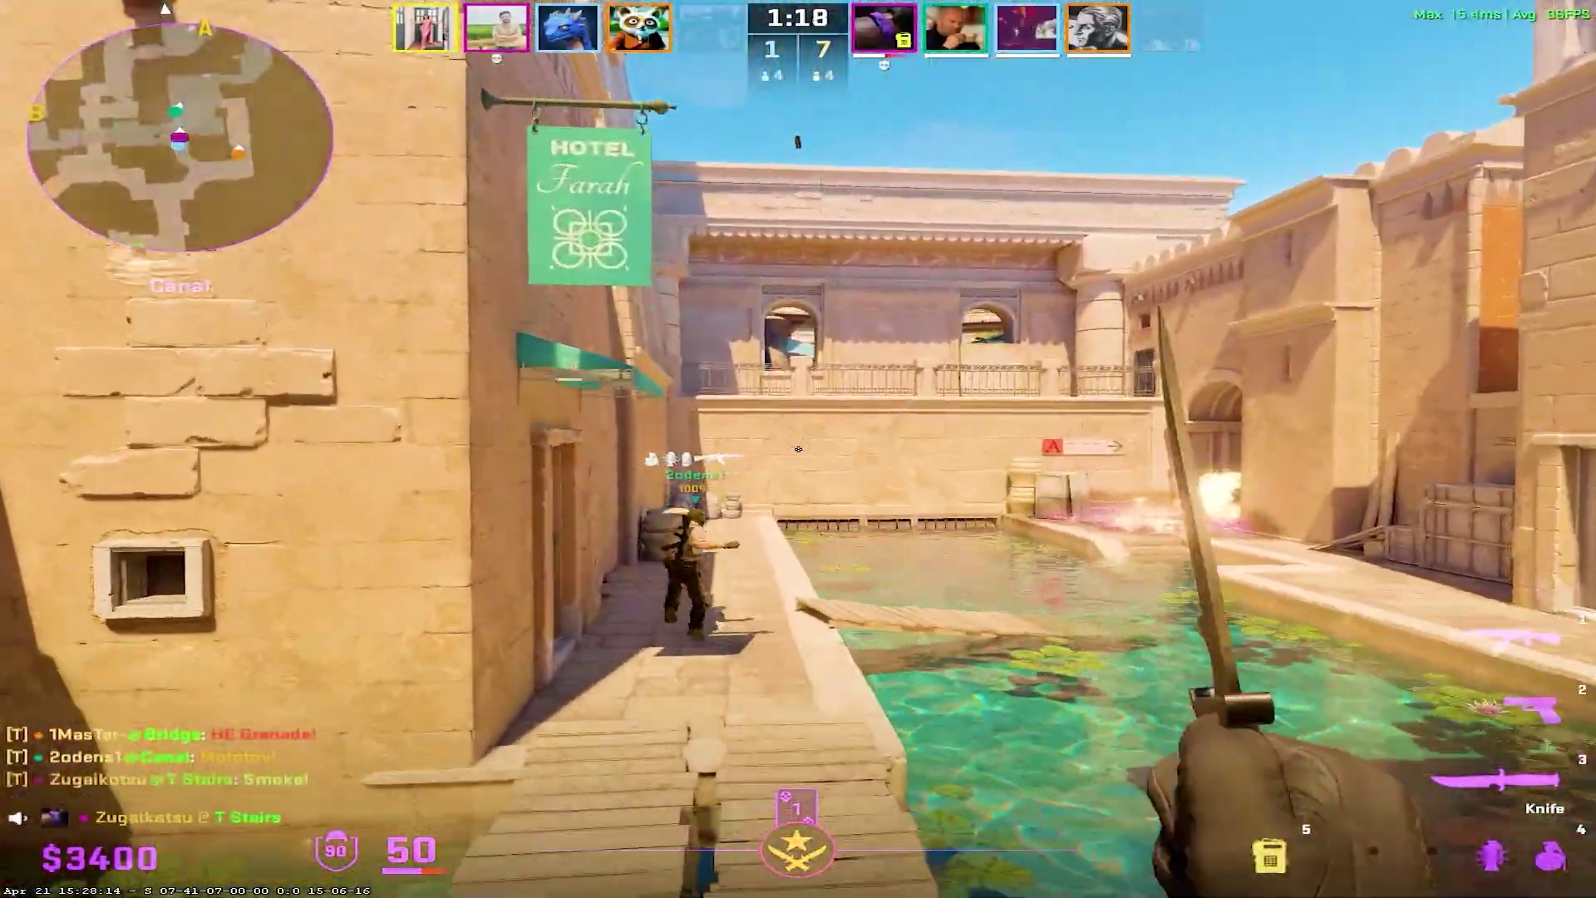
{"action": "key", "text": "1"}
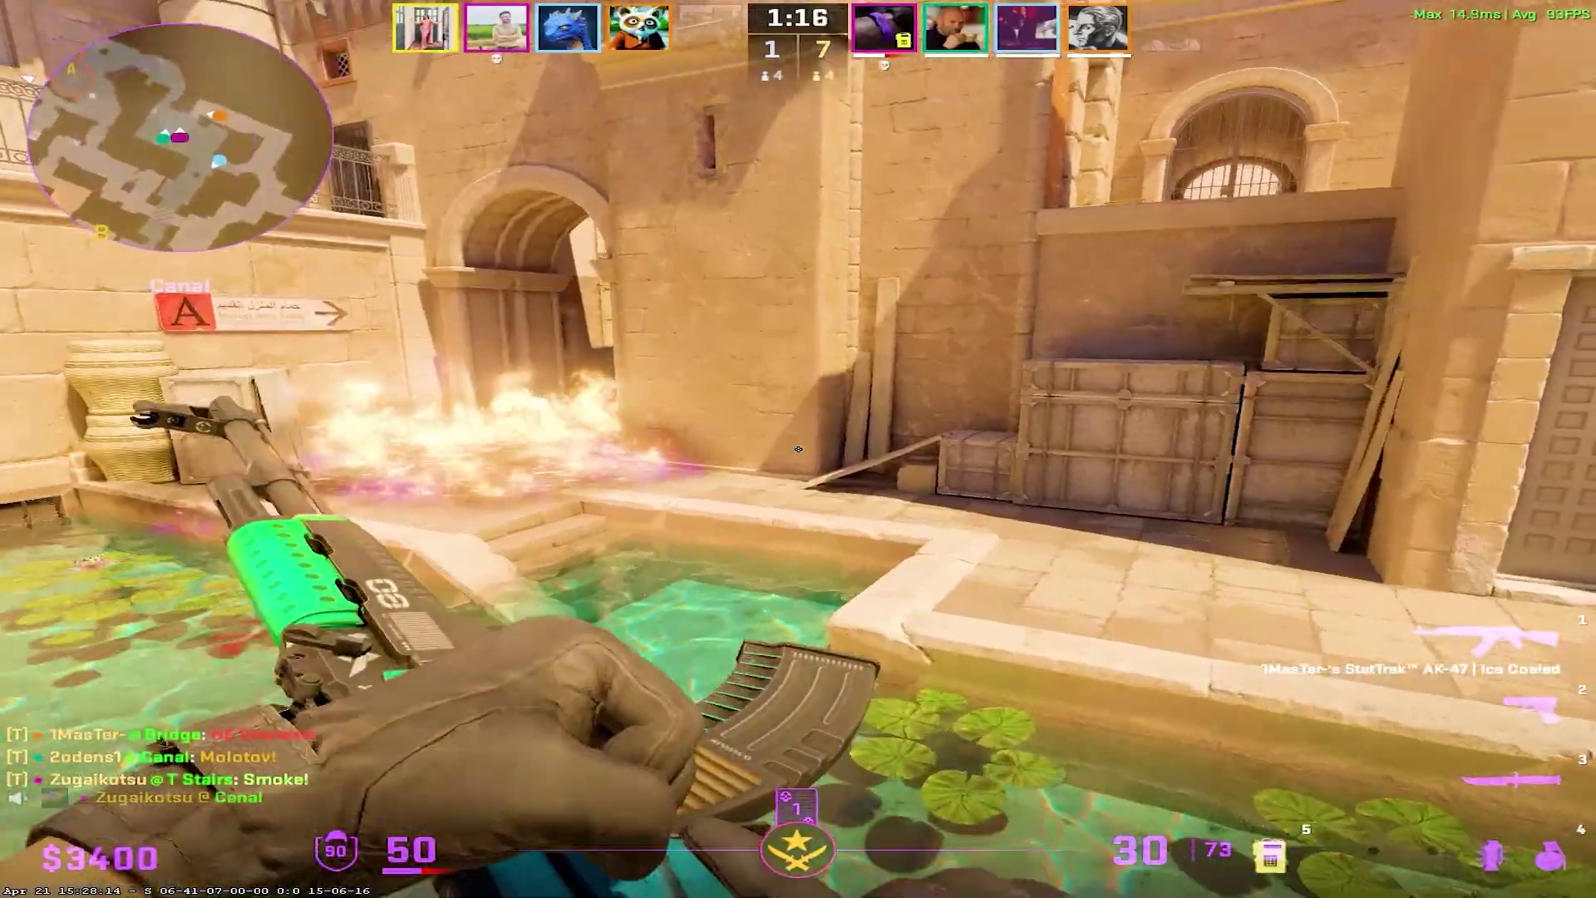
{"action": "key", "text": "4"}
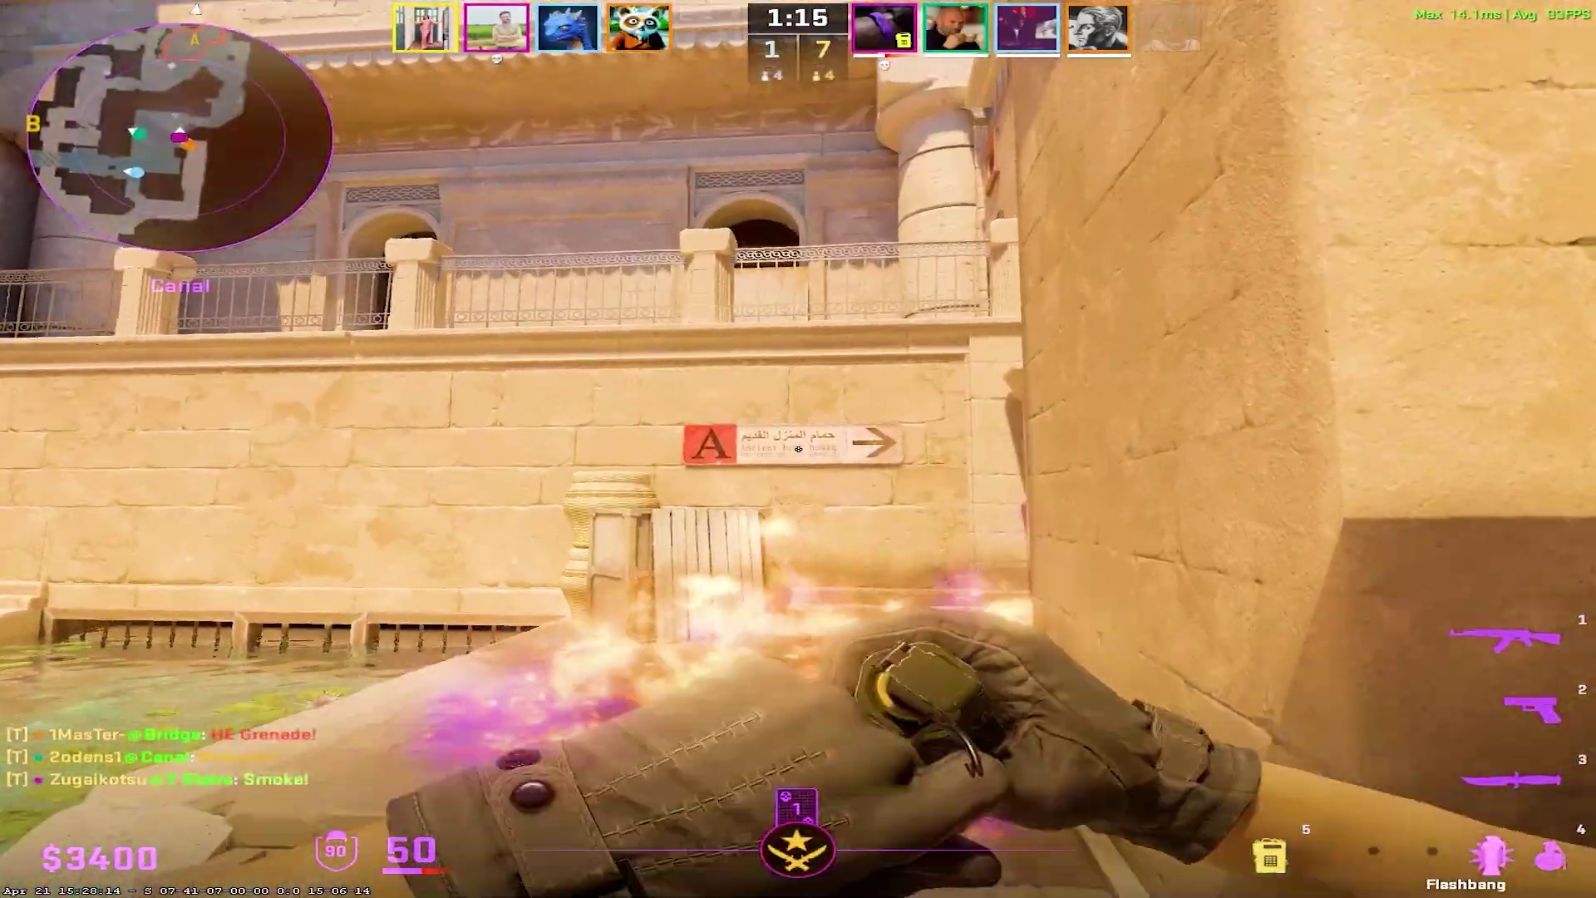
{"action": "left_click", "coordinate": [799, 449]}
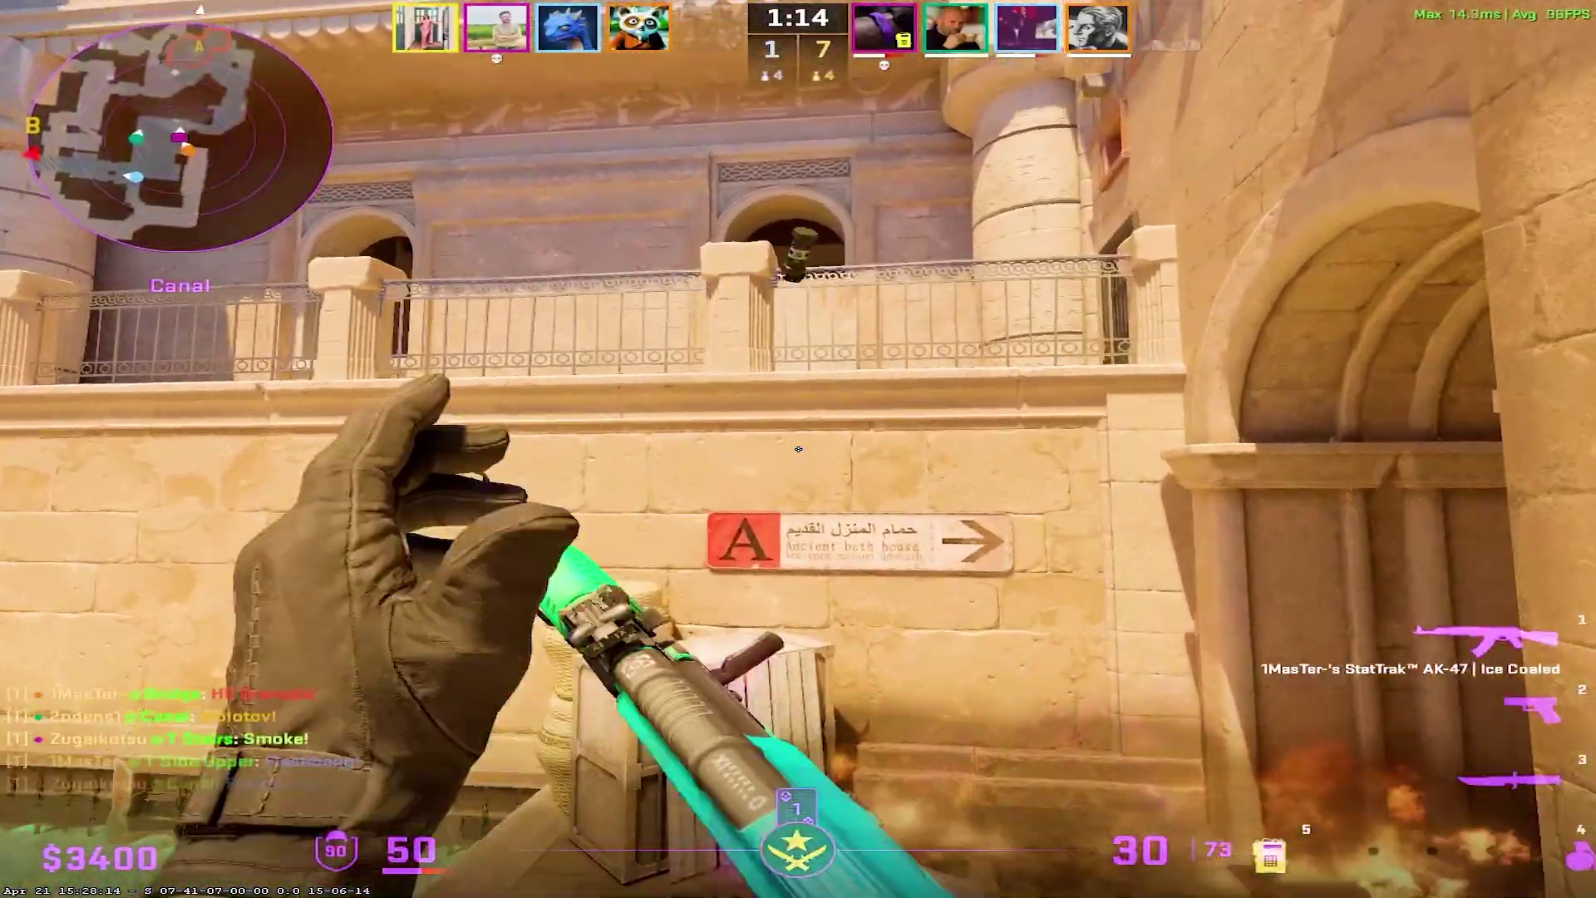